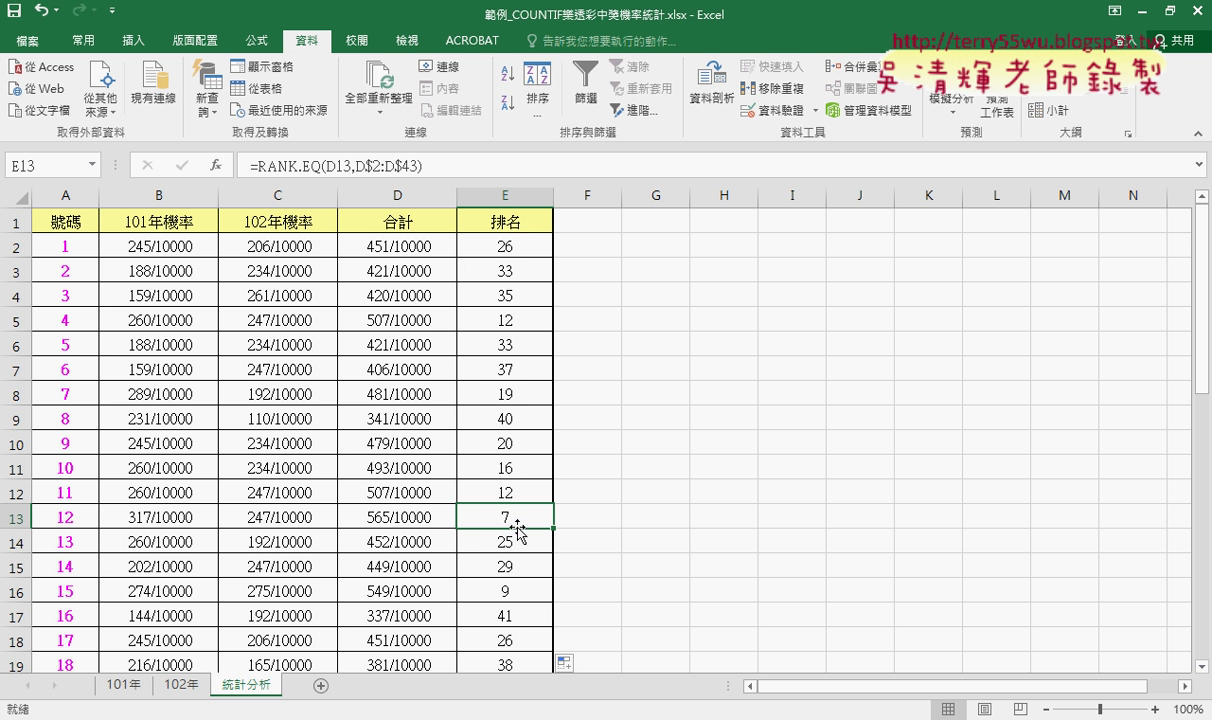
Select rank cells in column E, locating rank 7 in E13 and rank 2 in E22
click(508, 192)
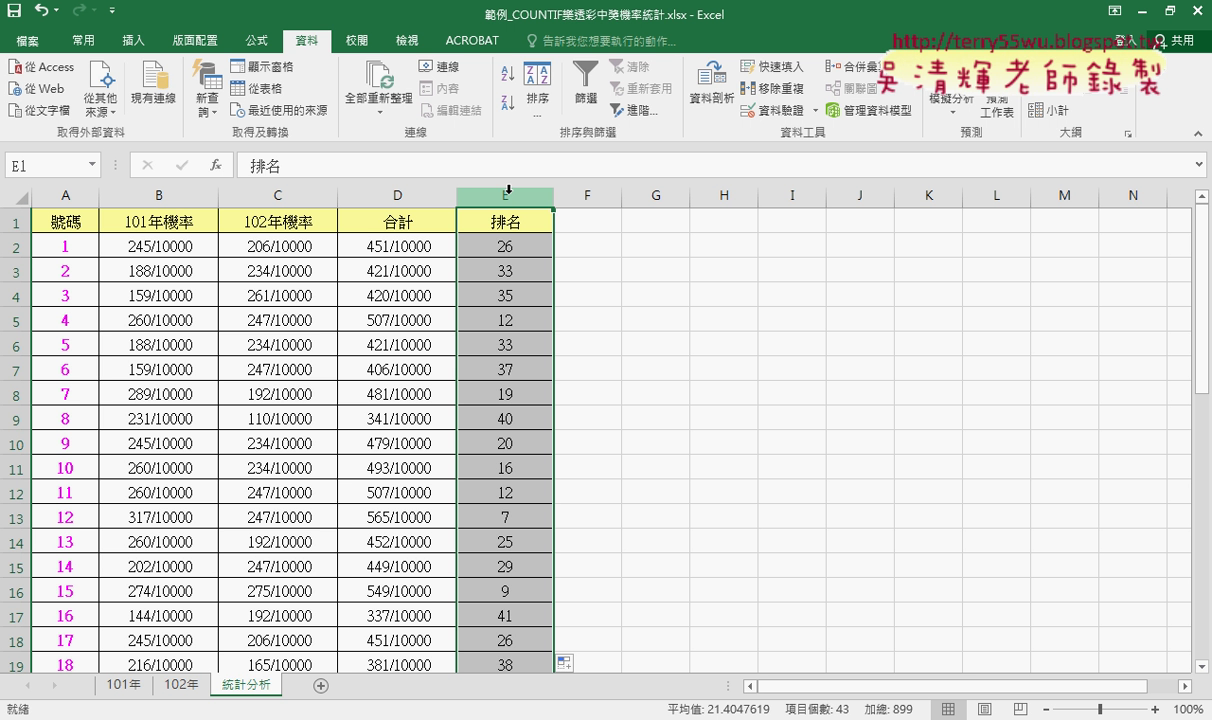
click(505, 517)
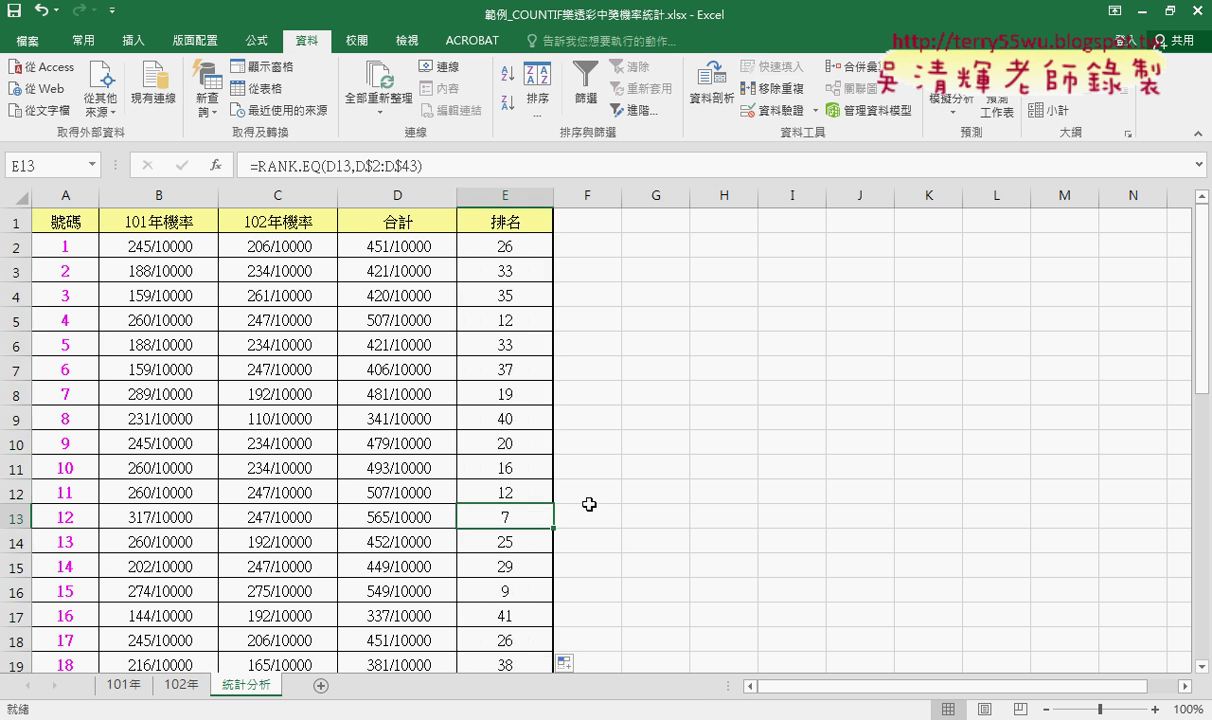
scroll(605, 501, down, 1)
scroll(605, 501, down, 2)
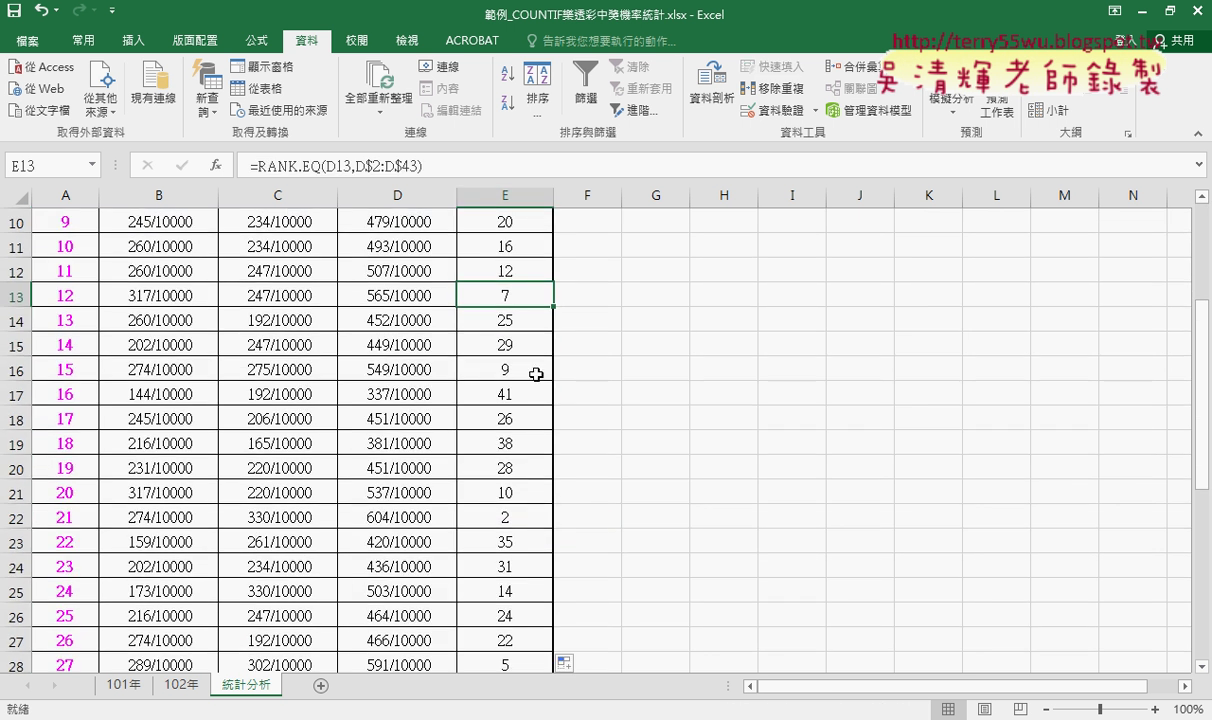
click(490, 512)
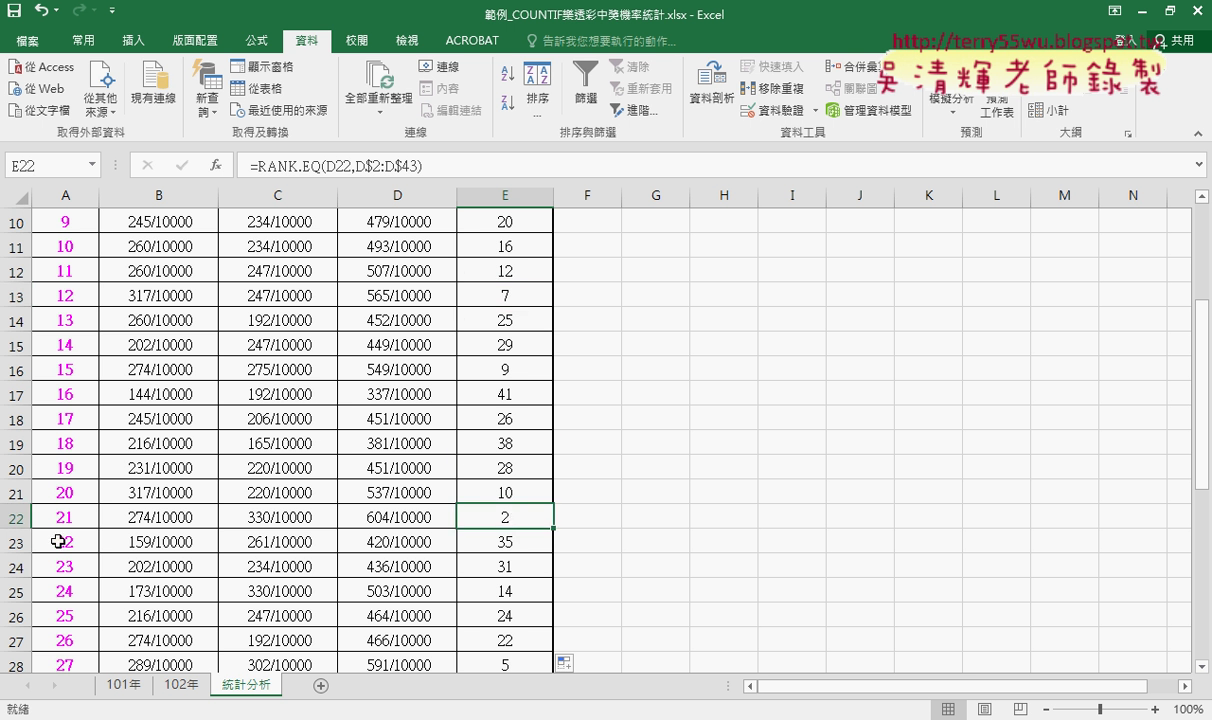
scroll(545, 485, up, 3)
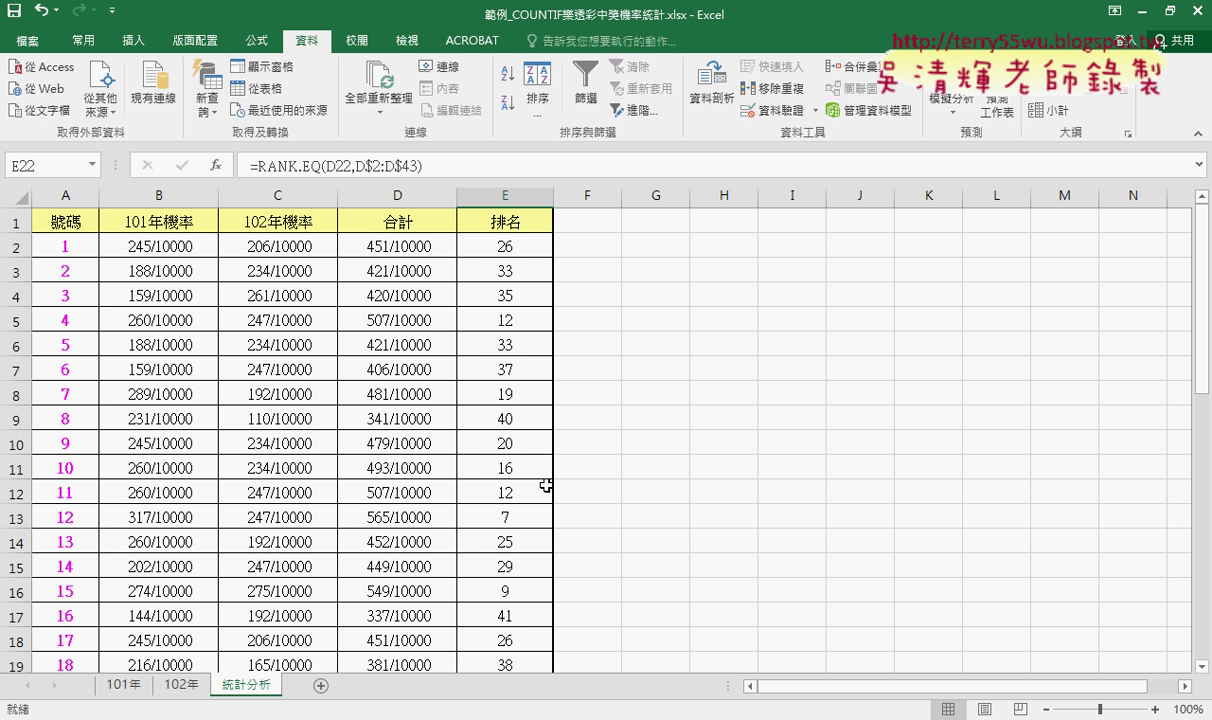
mouse_move(495, 246)
mouse_down()
mouse_move(499, 549)
mouse_move(529, 376)
mouse_up()
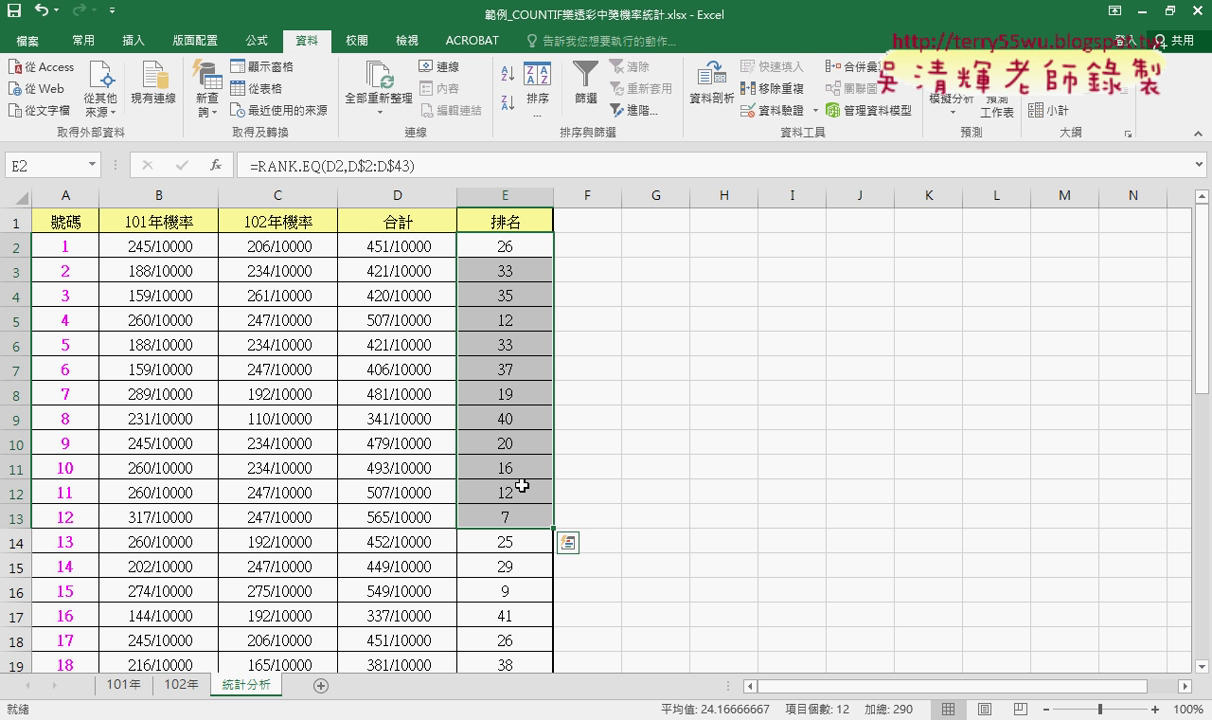
click(505, 516)
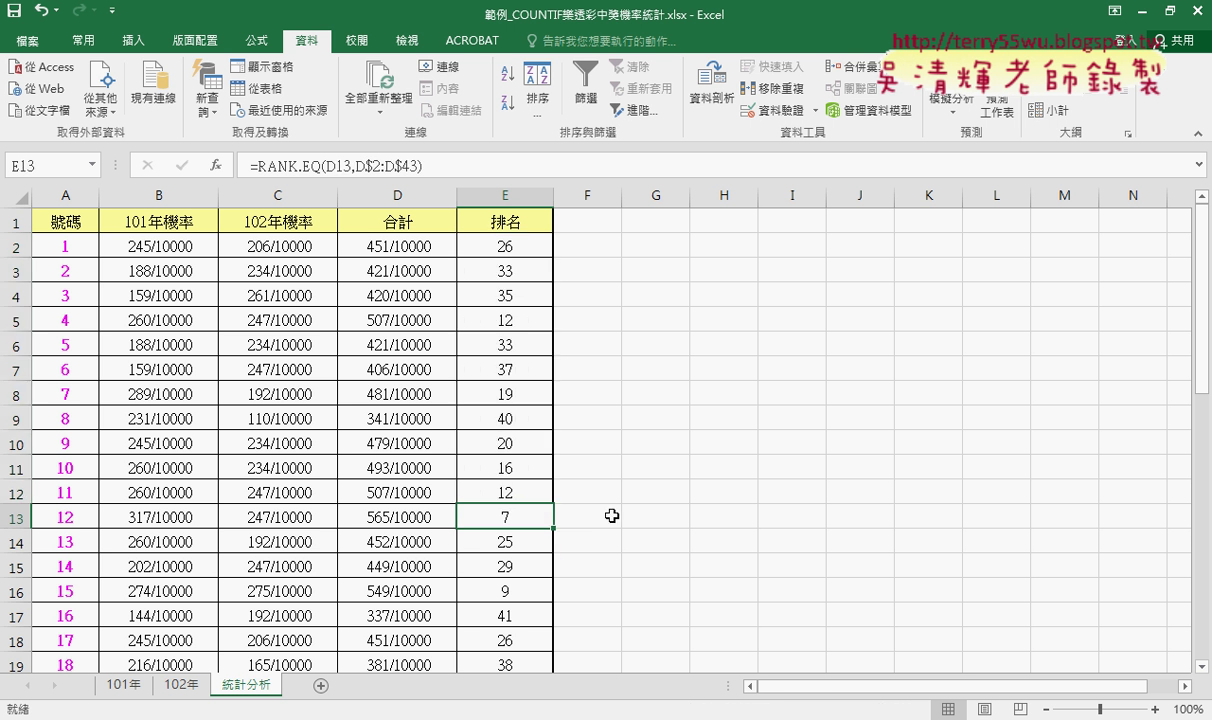
Manually fill E13, E22 and E28 yellow, then undo the E28 and E22 fills
click(89, 43)
click(218, 103)
scroll(582, 421, down, 3)
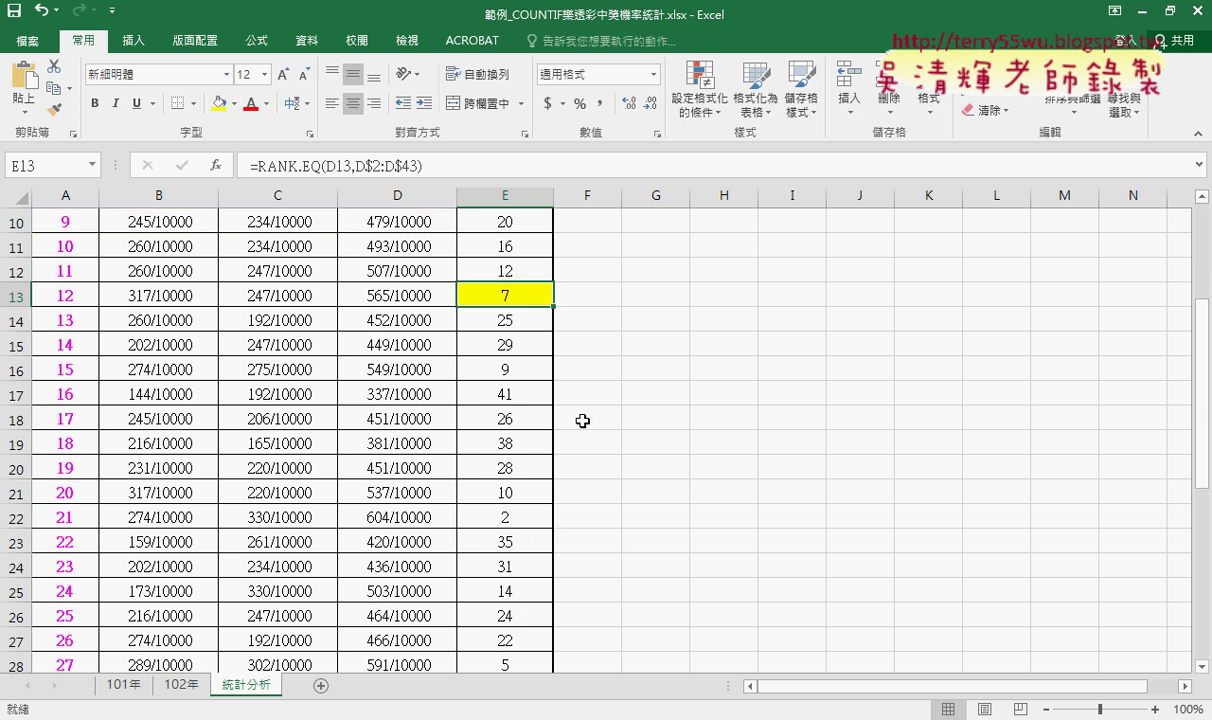
scroll(560, 421, down, 2)
click(502, 367)
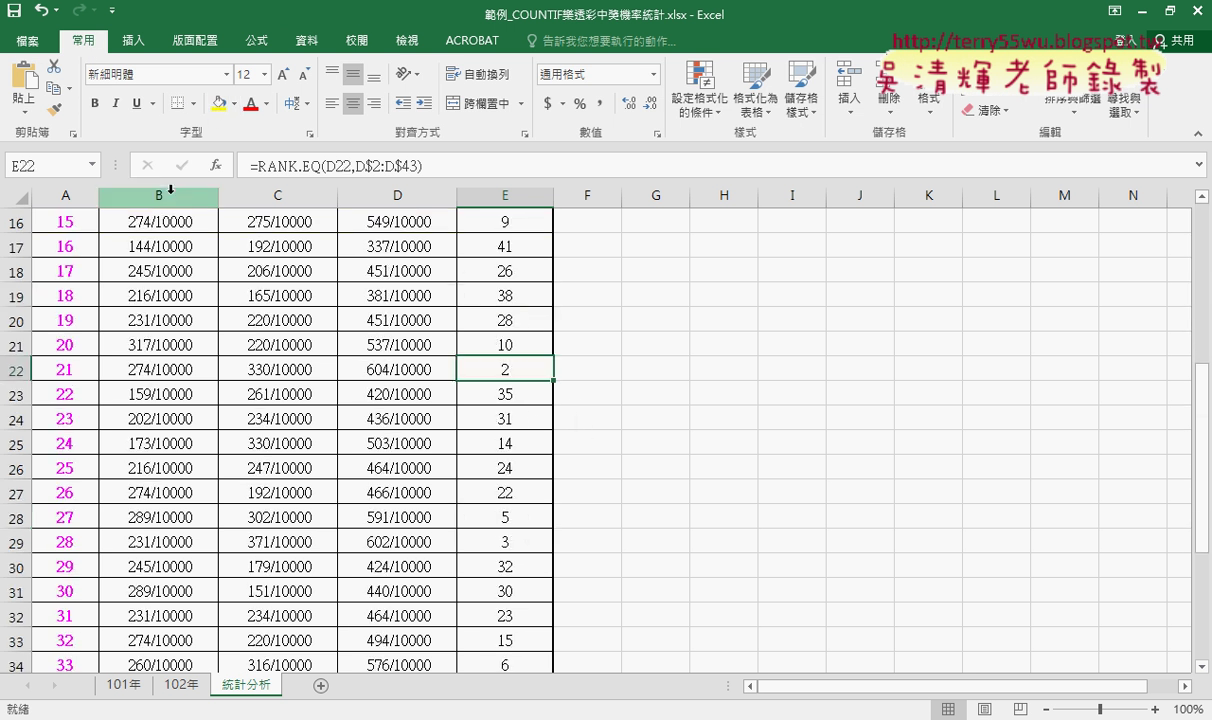
click(218, 103)
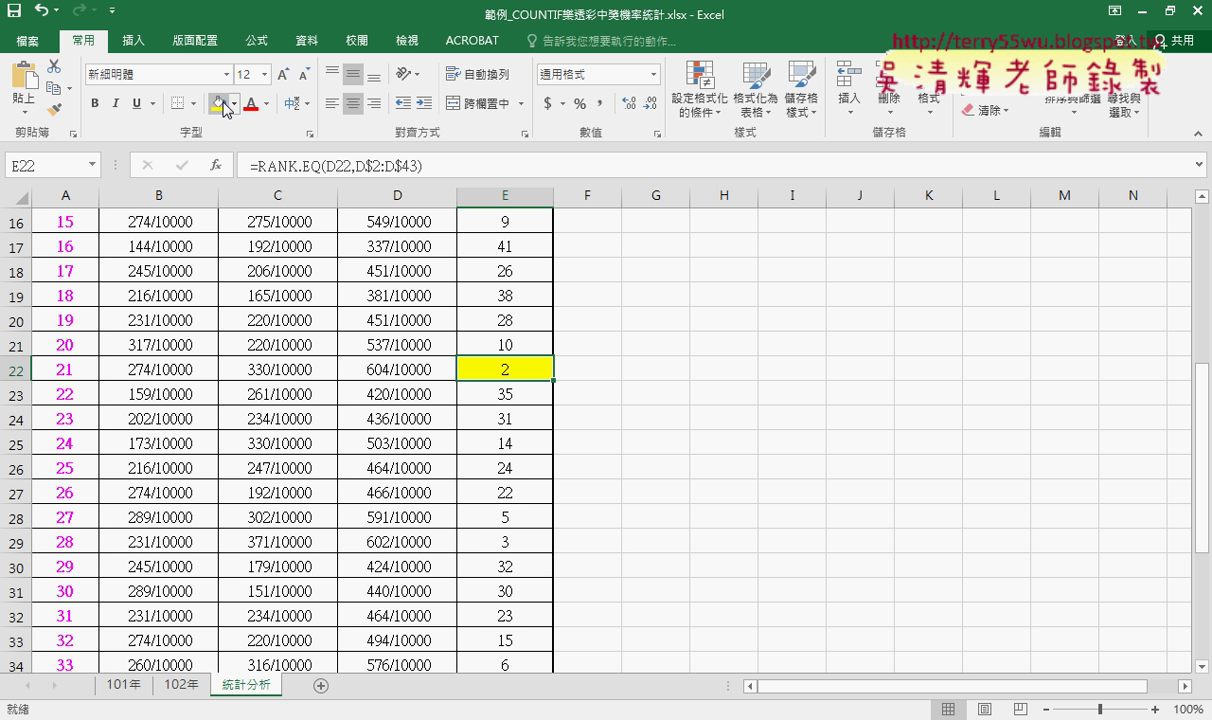
click(506, 520)
click(218, 103)
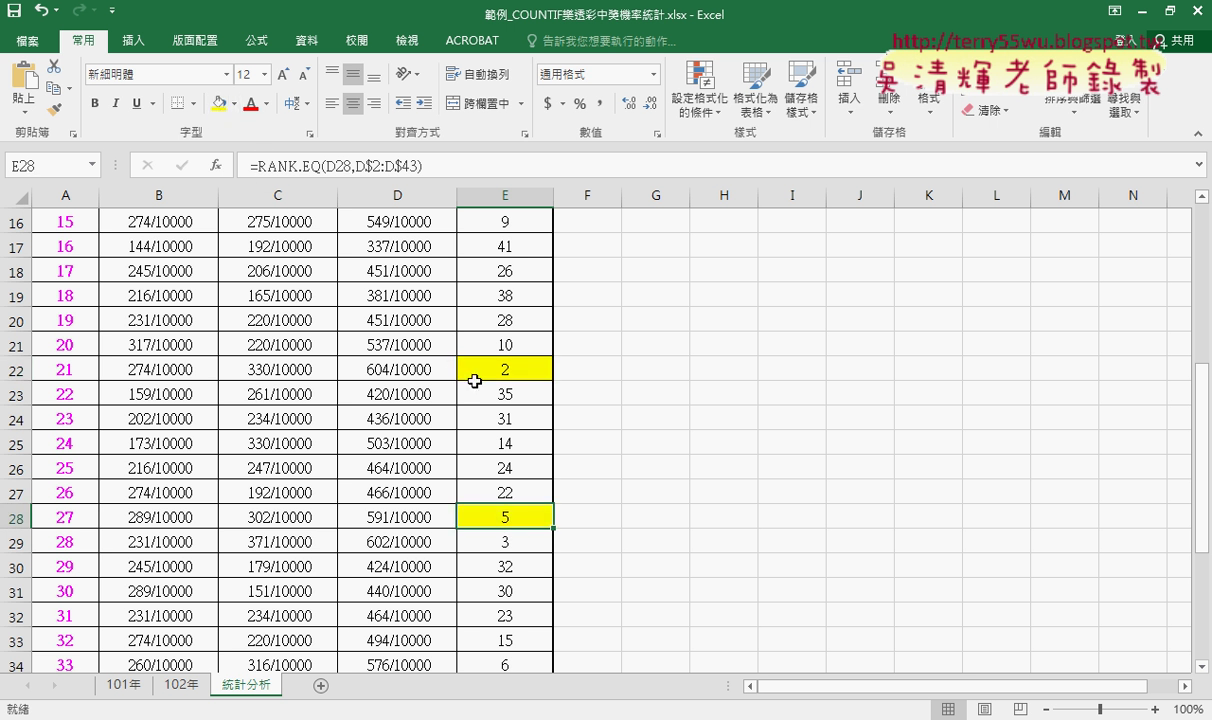
key(ctrl+z)
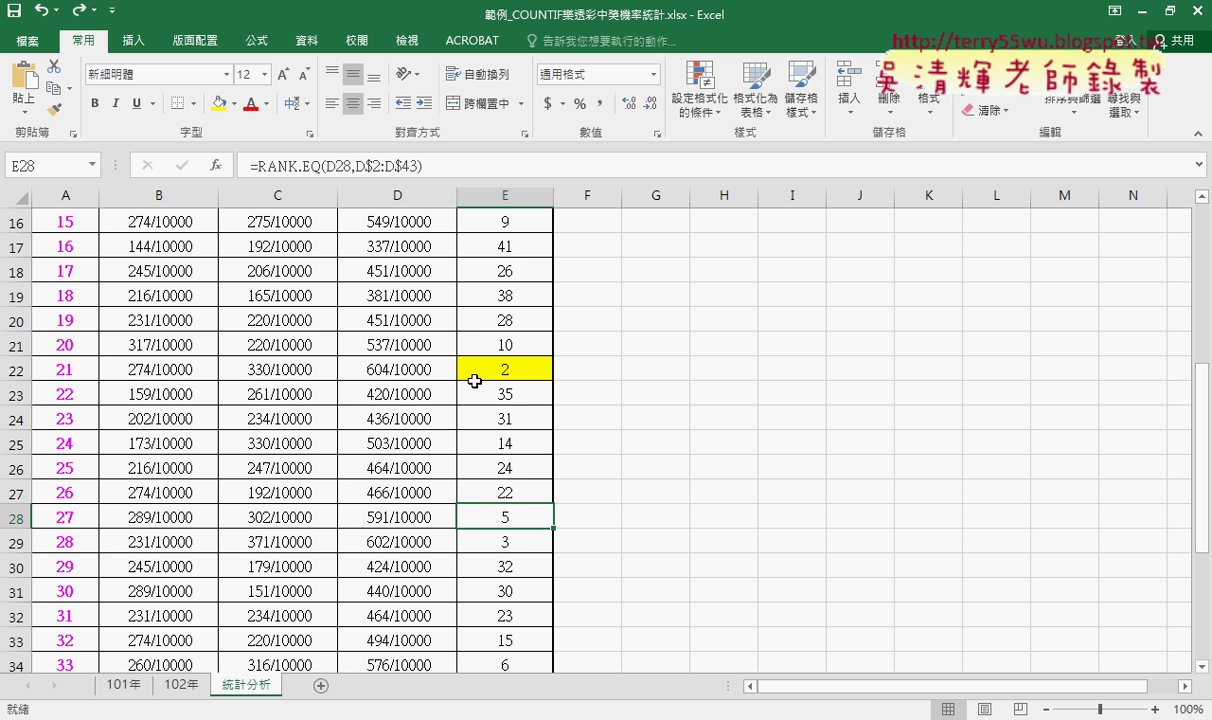
key(ctrl+z)
key(ctrl+z)
scroll(598, 381, up, 4)
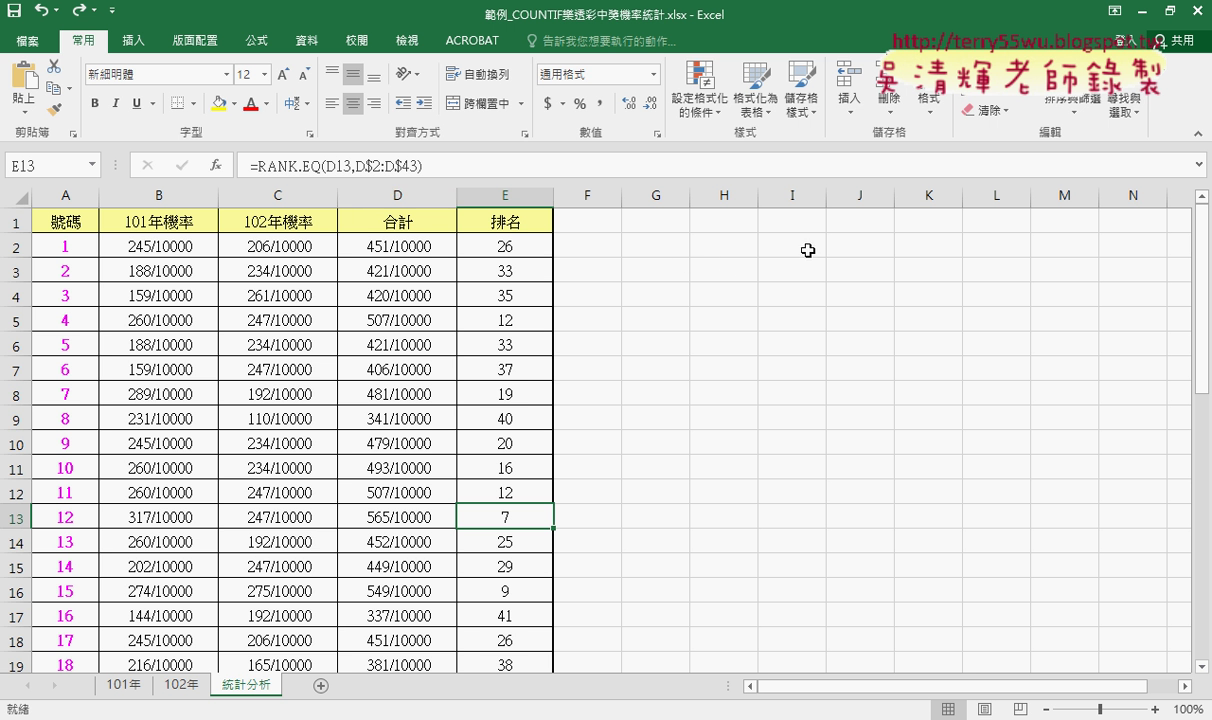
Select the ranks E2:E43 and start a new conditional formatting rule for them
click(710, 118)
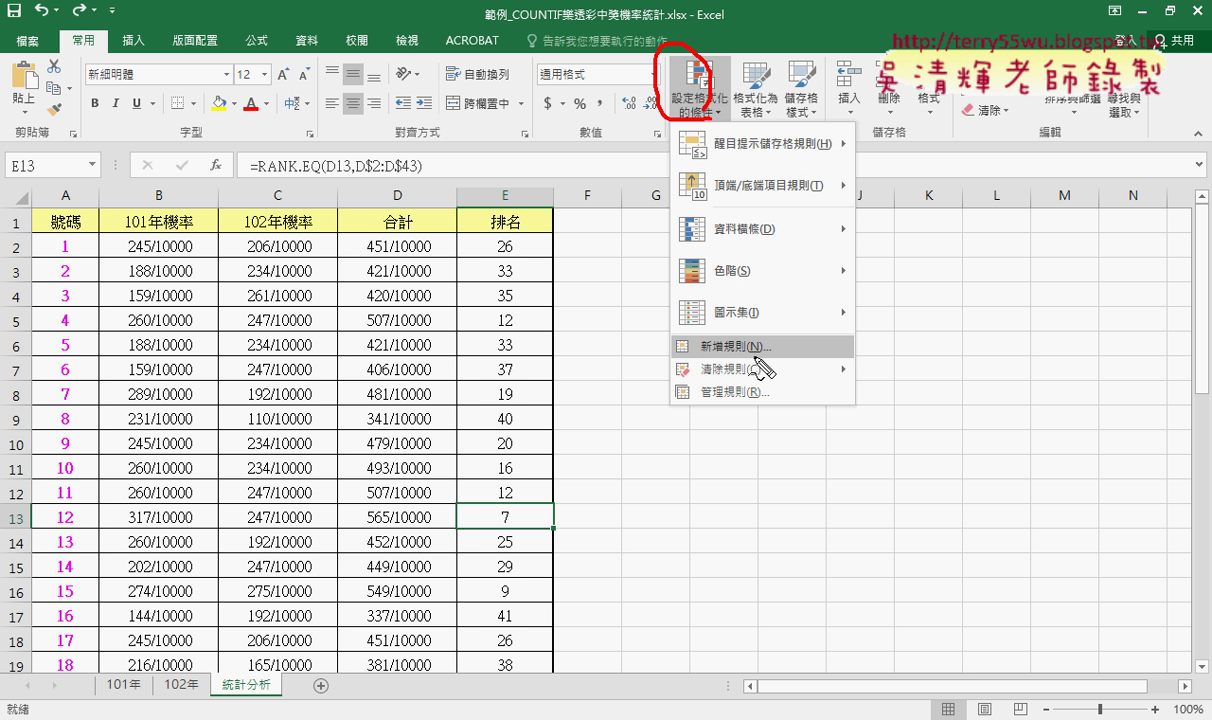
click(712, 350)
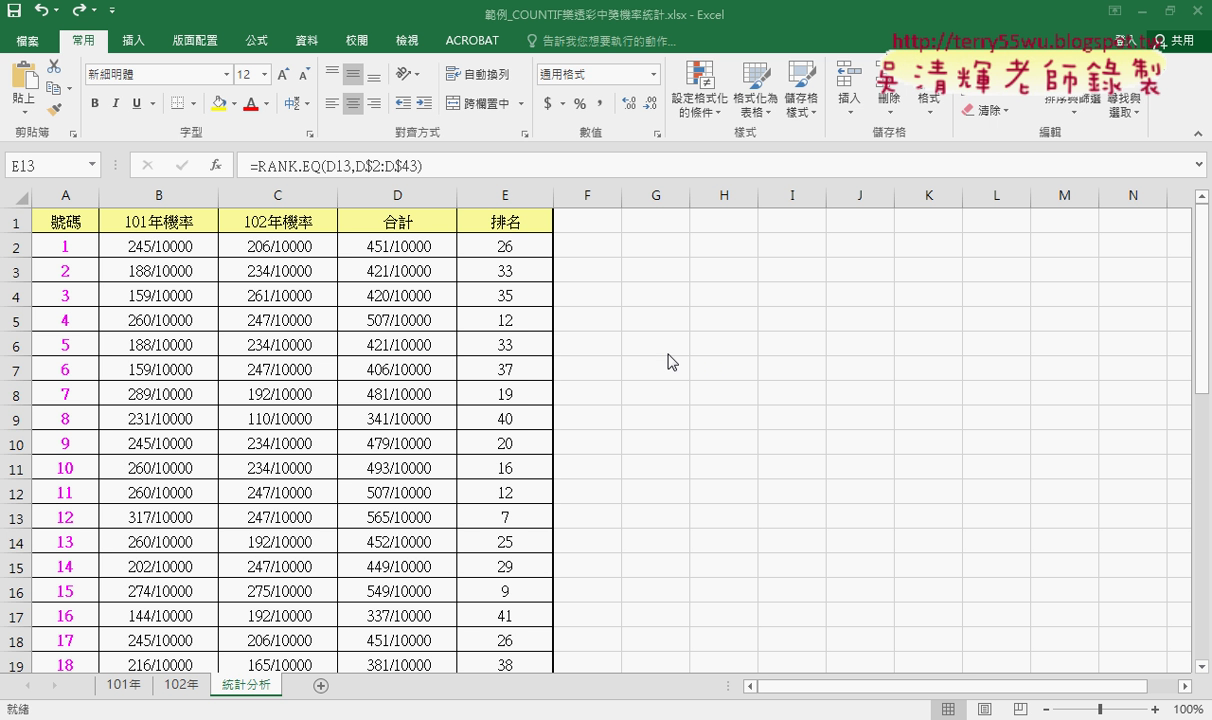
click(521, 247)
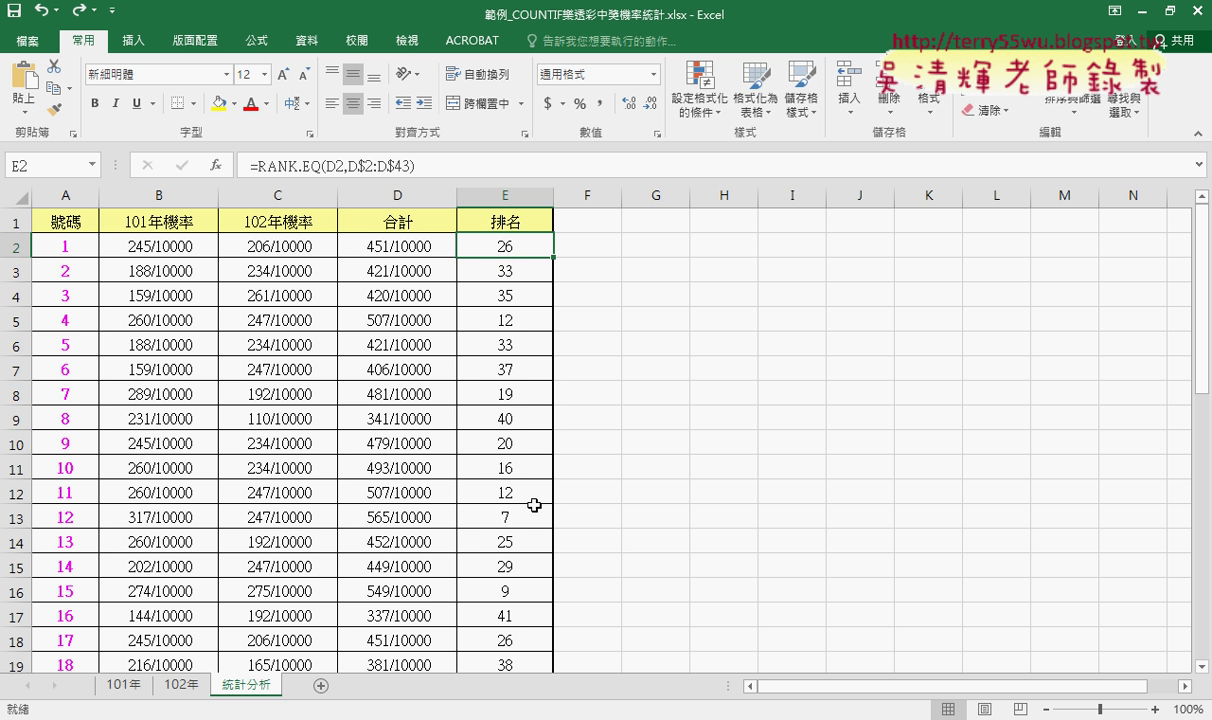
key(ctrl+shift+Down)
scroll(695, 492, up, 5)
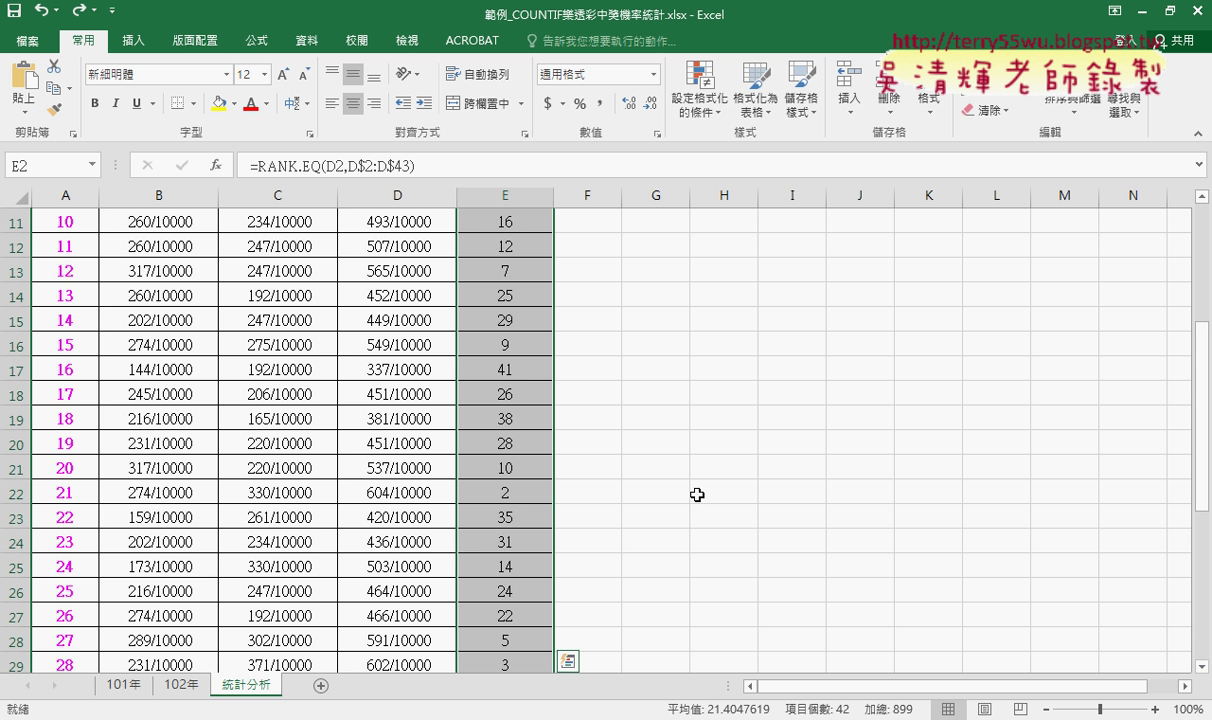
scroll(628, 373, up, 4)
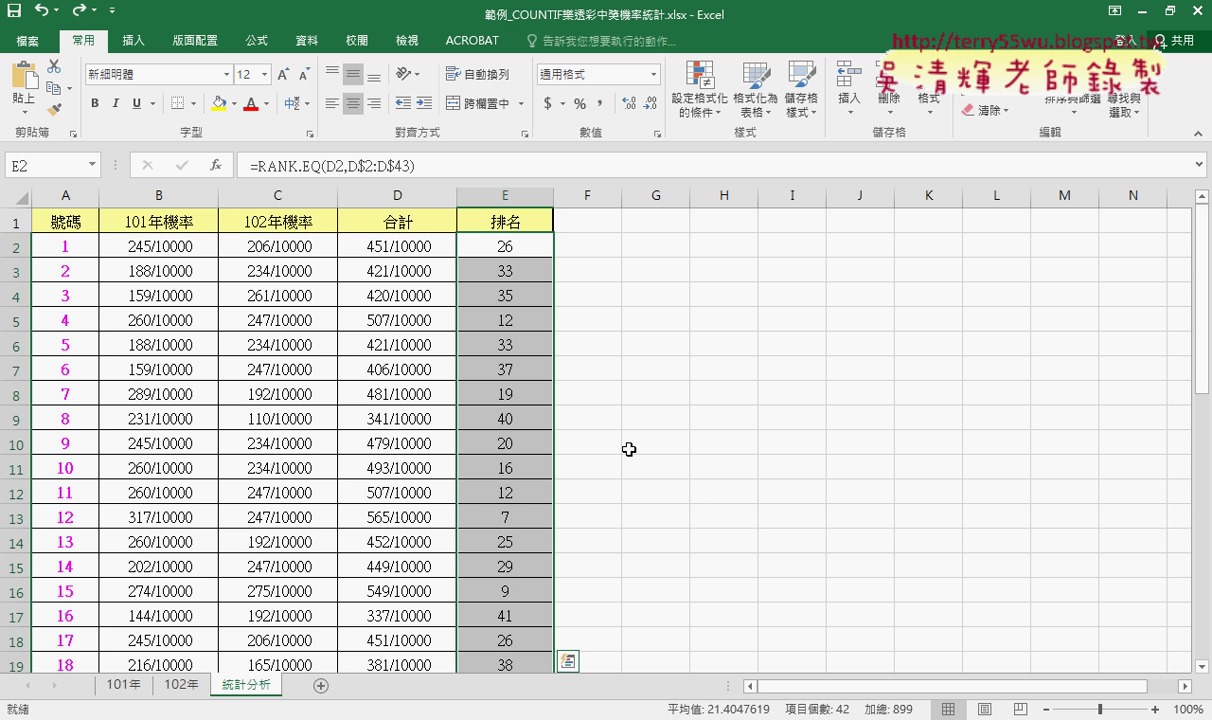
click(699, 95)
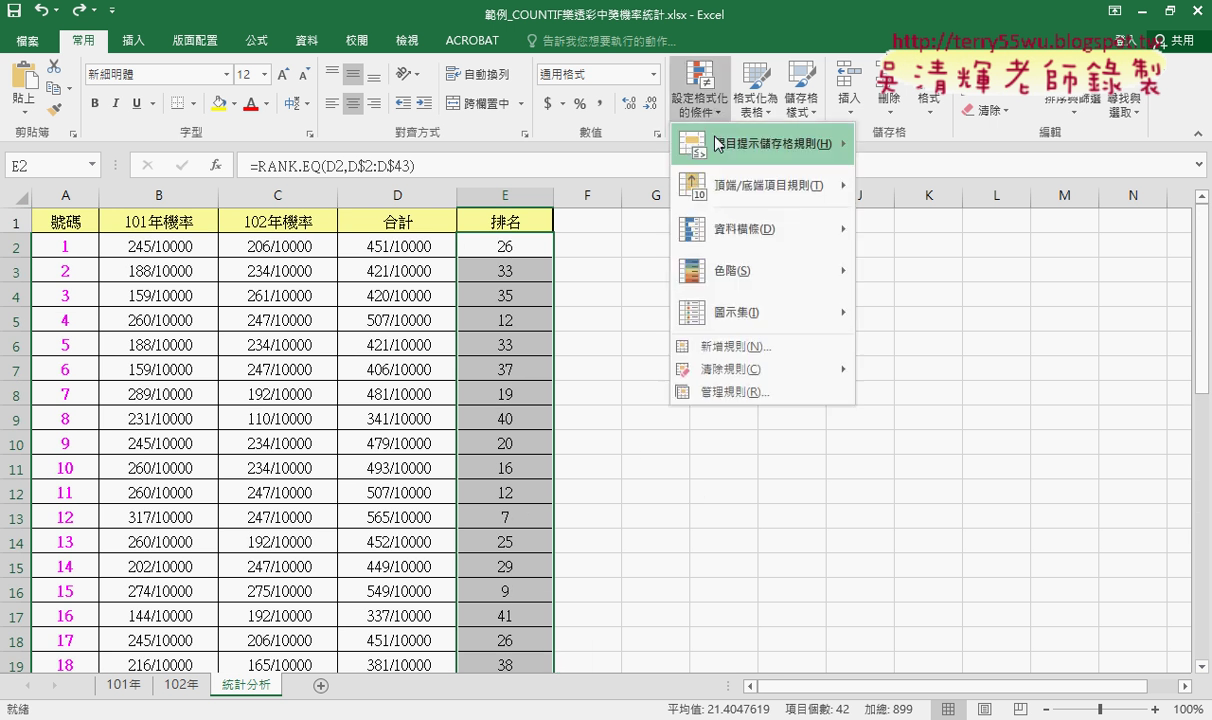
click(735, 347)
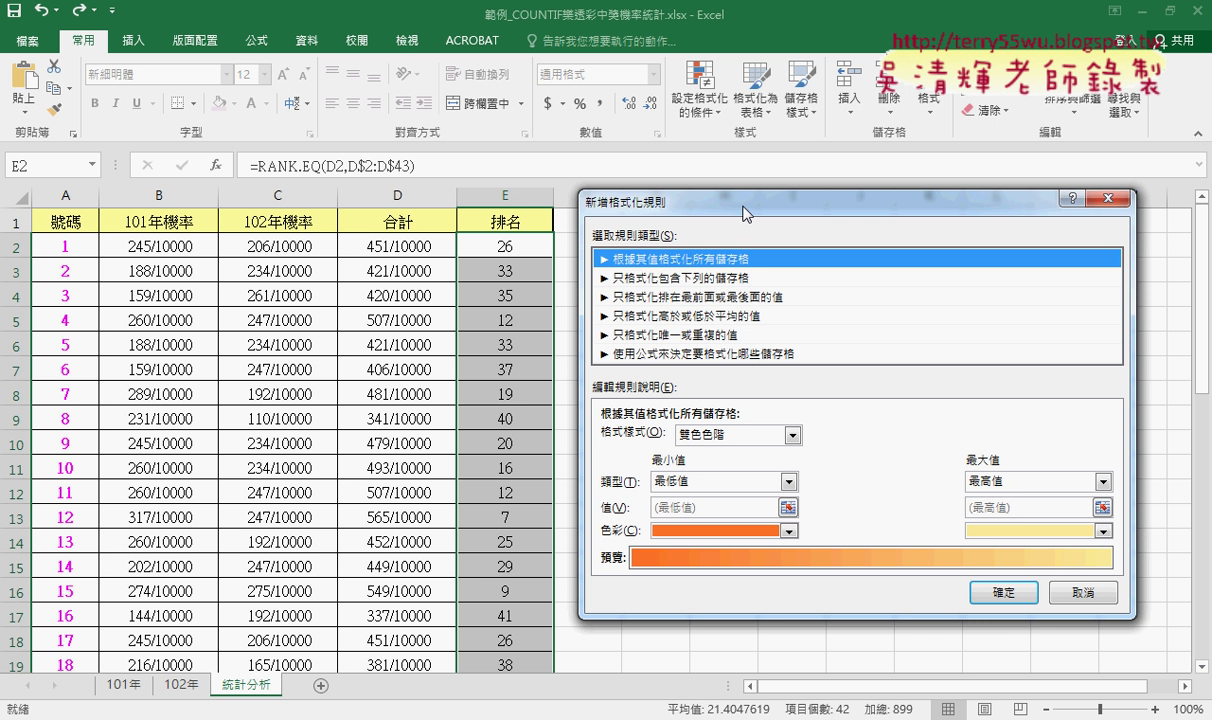
Set the rule to format only cells with values less than or equal to 7
drag(742, 213, 785, 143)
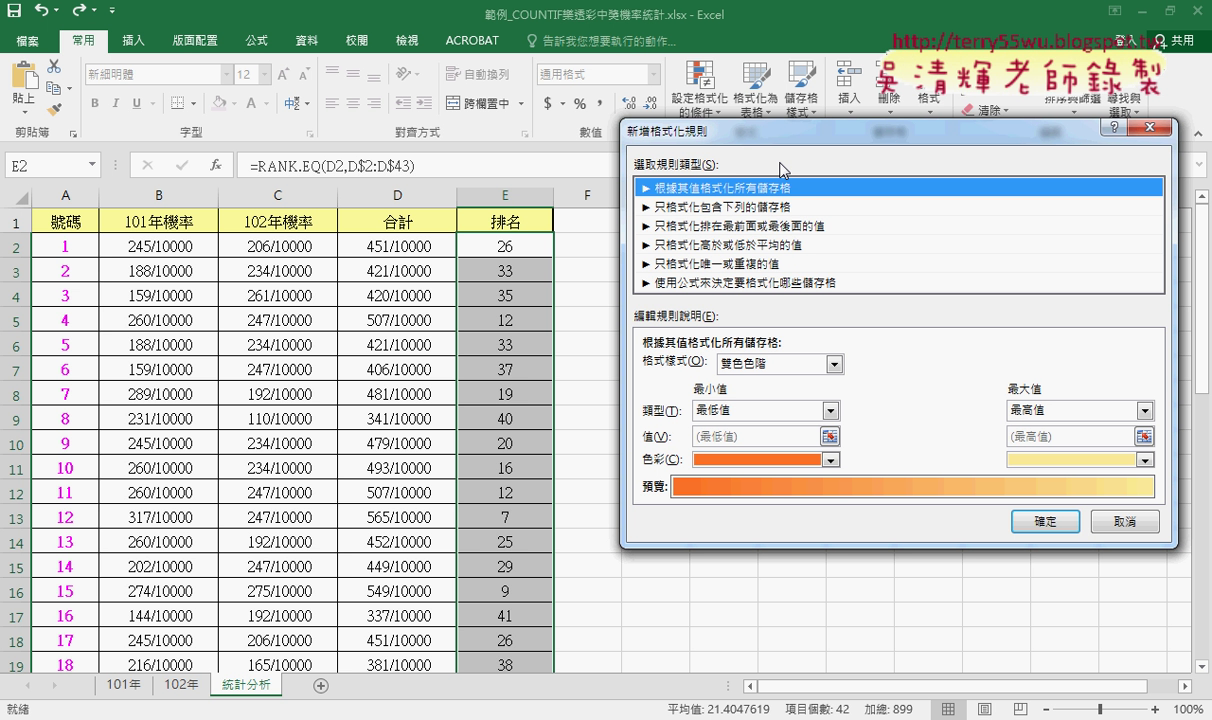
click(733, 207)
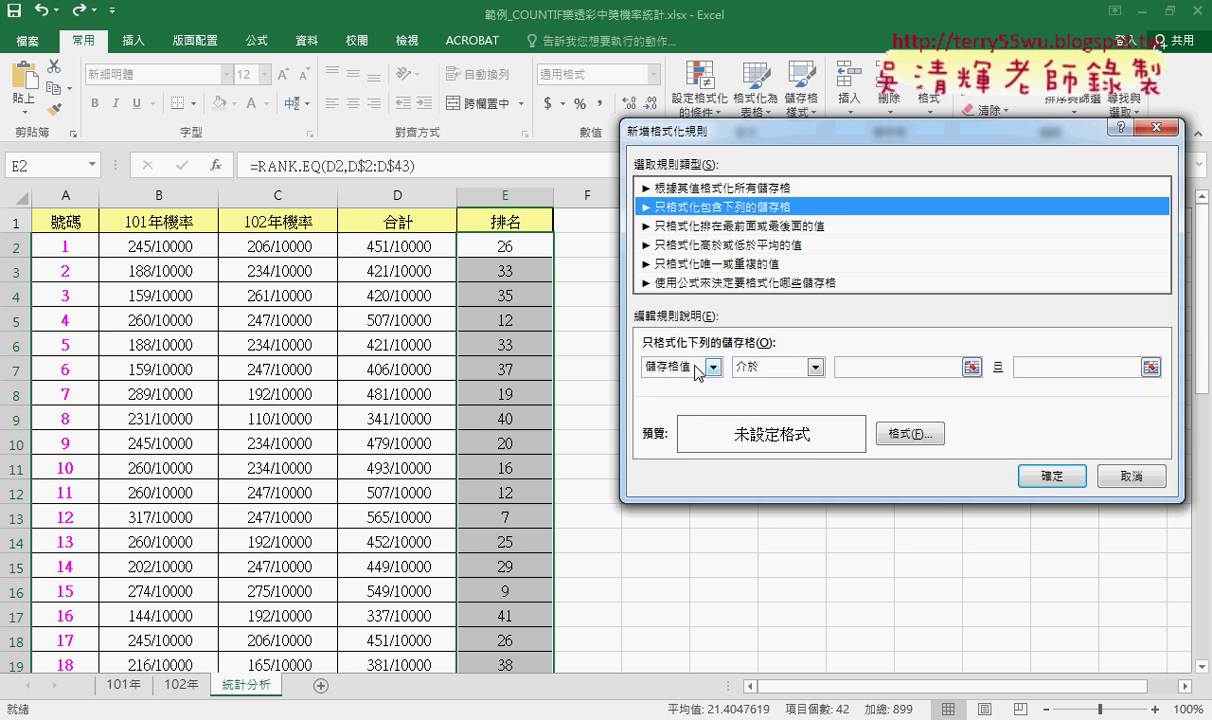
click(777, 368)
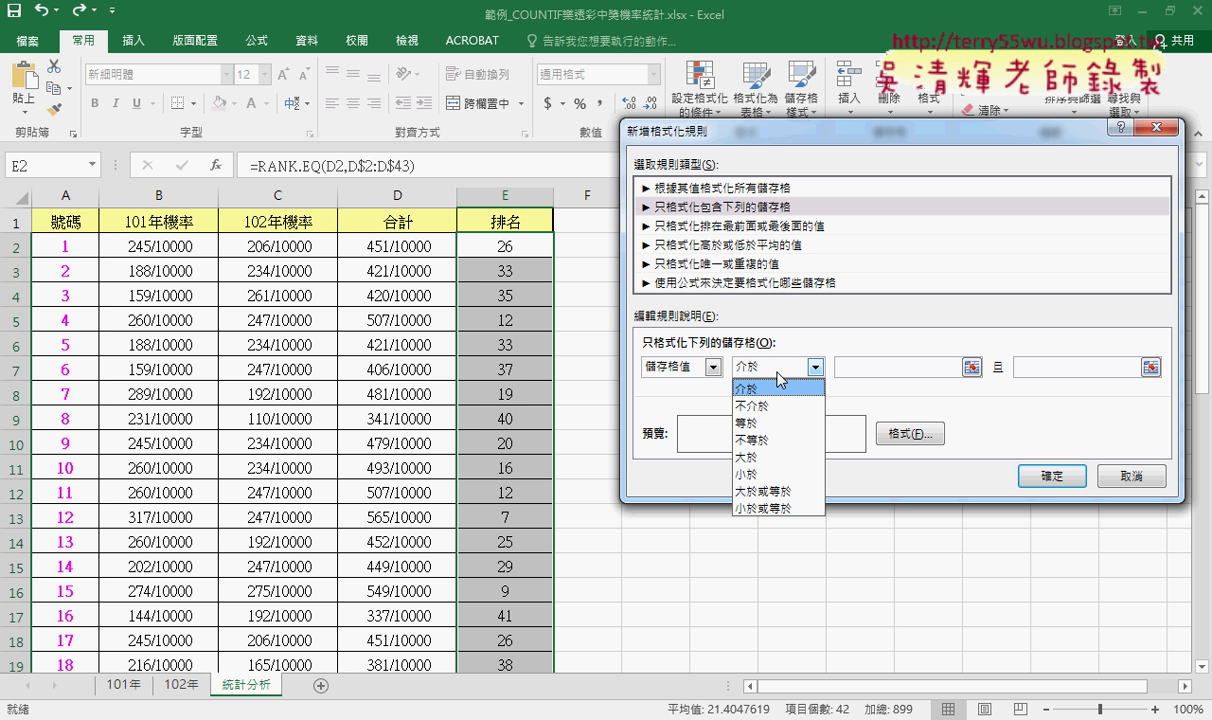
click(776, 508)
click(888, 368)
text(7)
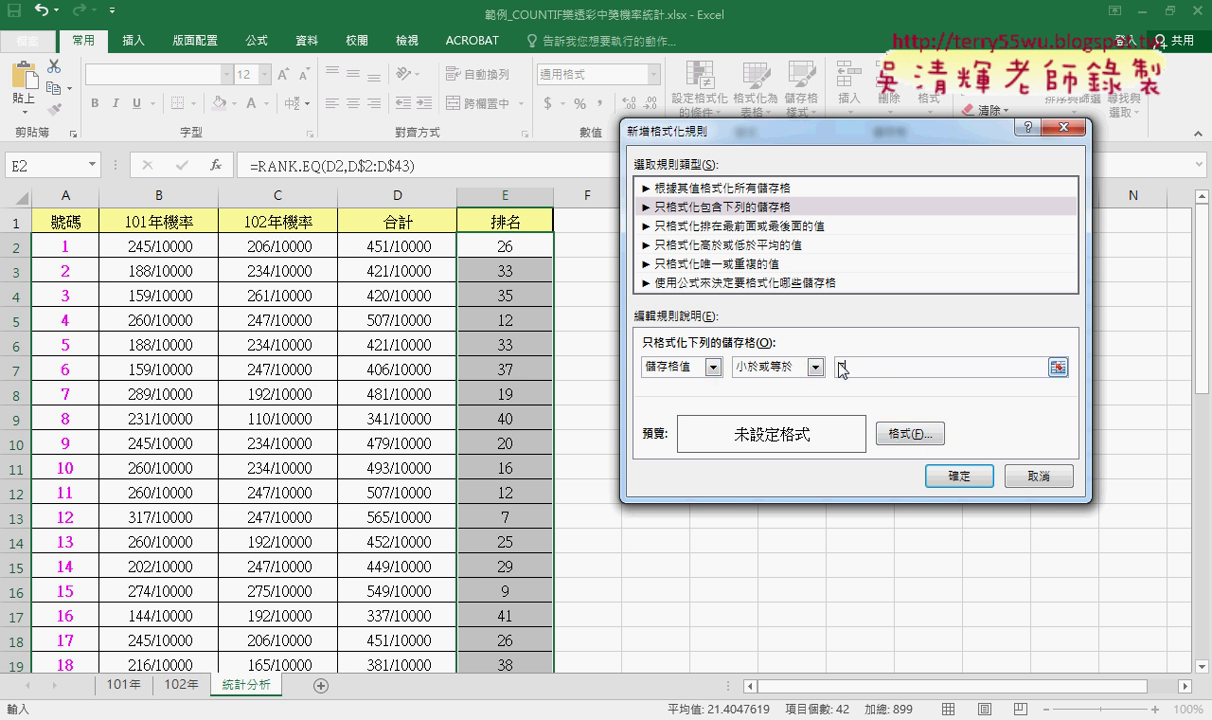
Give the ≤ 7 rule a yellow background fill in Format Cells and confirm it
click(915, 436)
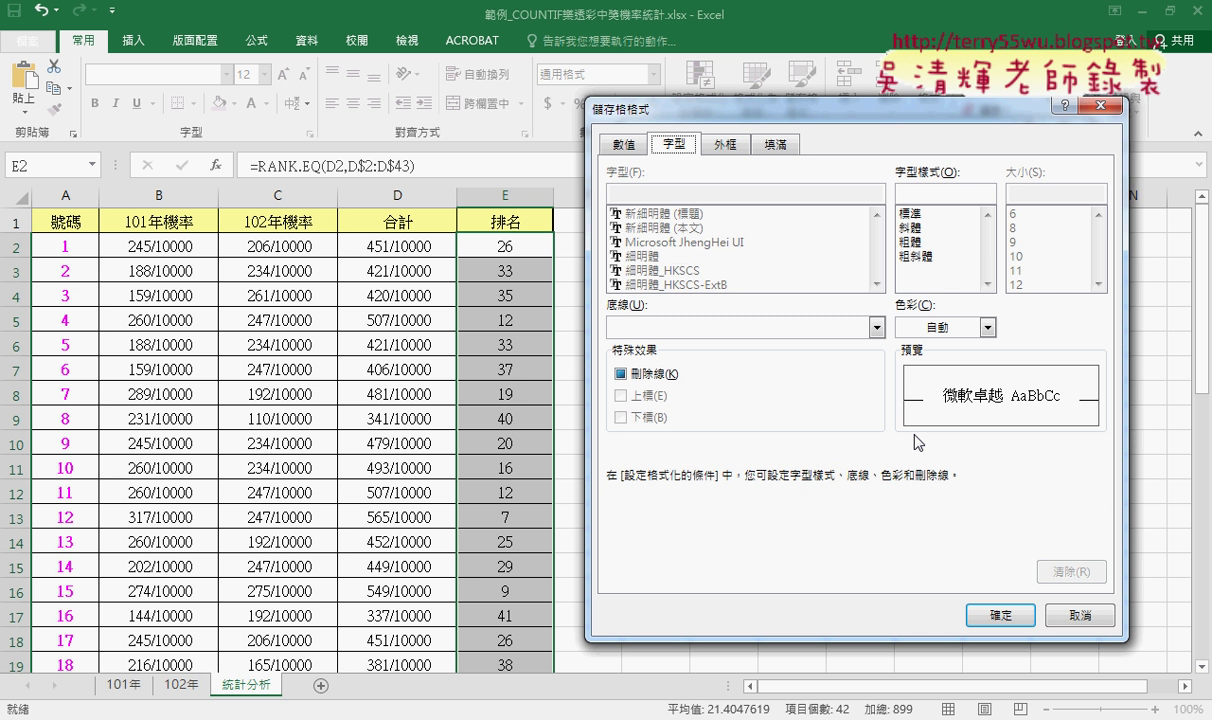
click(778, 147)
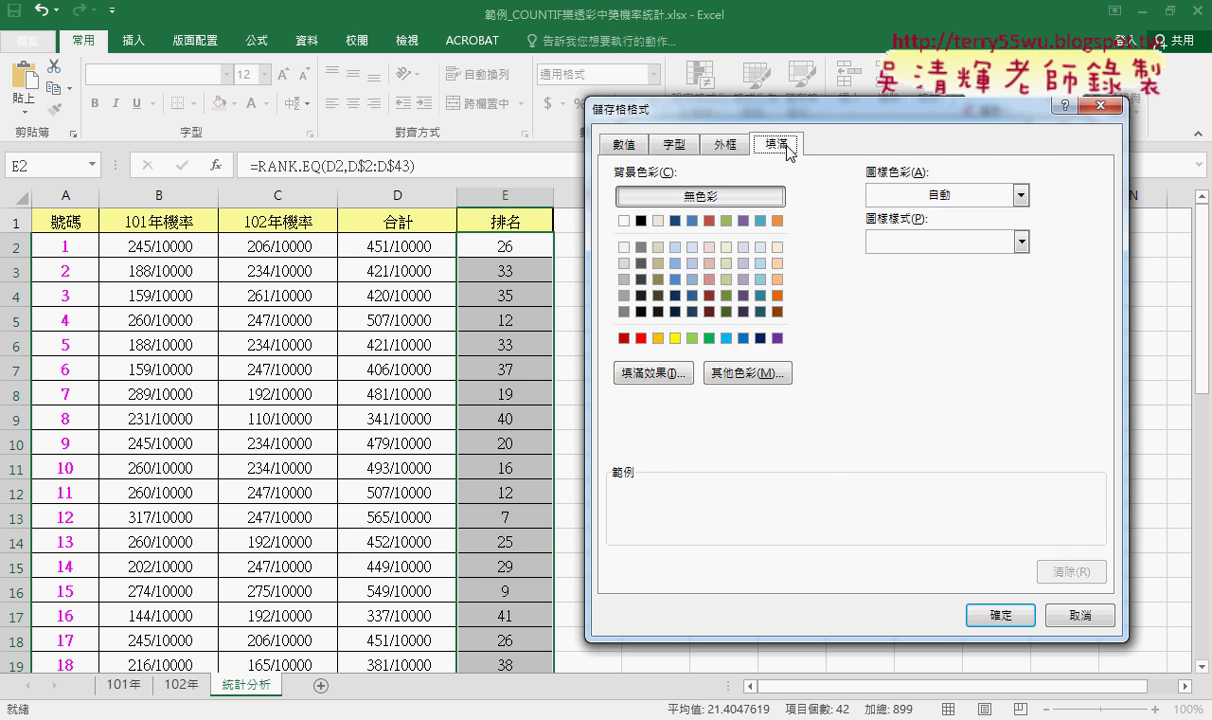
click(677, 145)
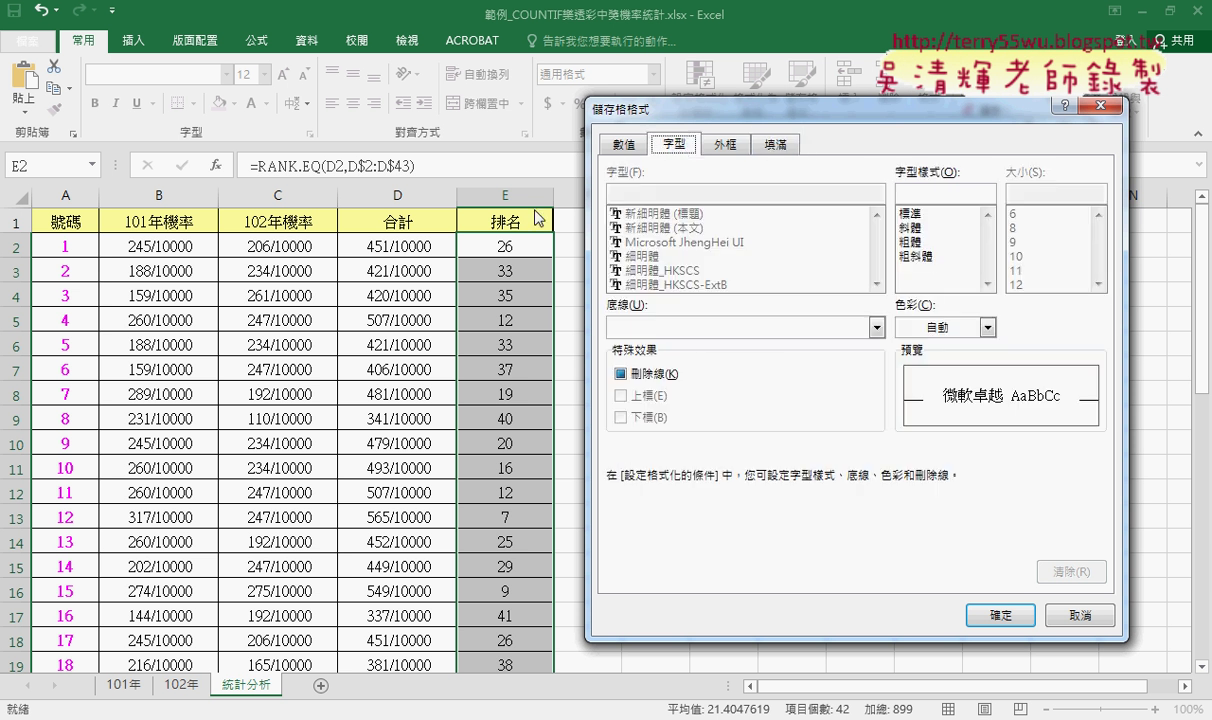
click(777, 146)
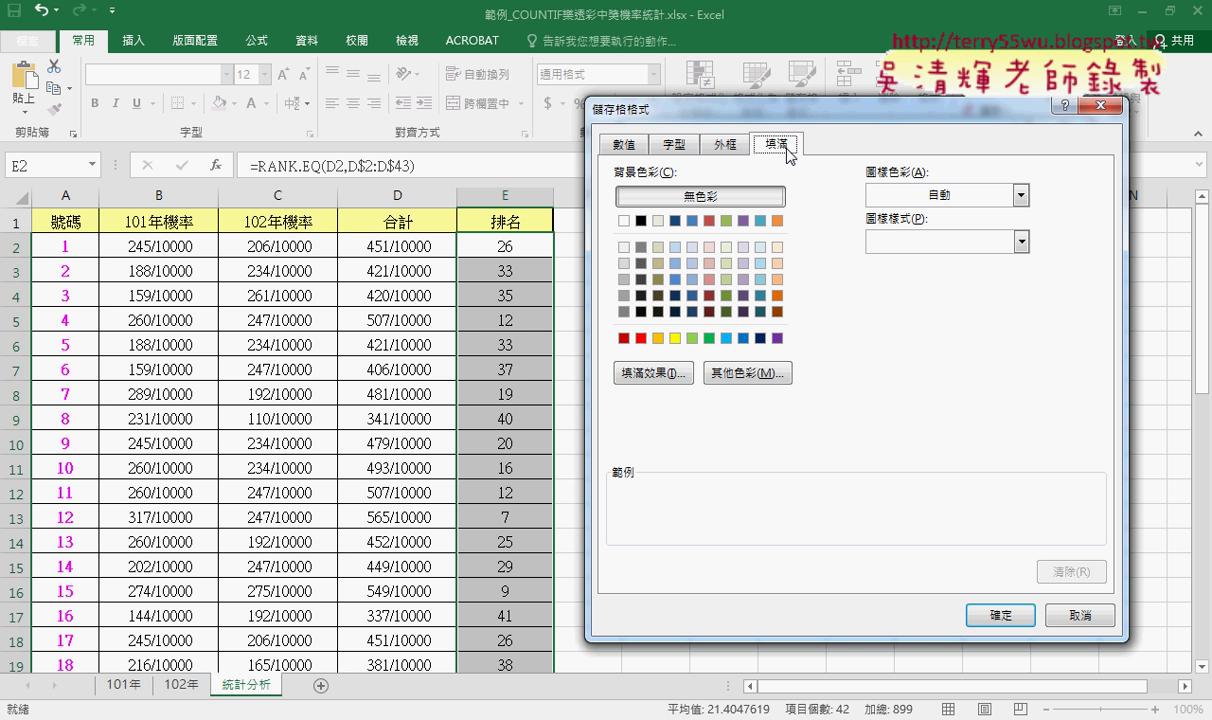
click(675, 338)
click(1001, 618)
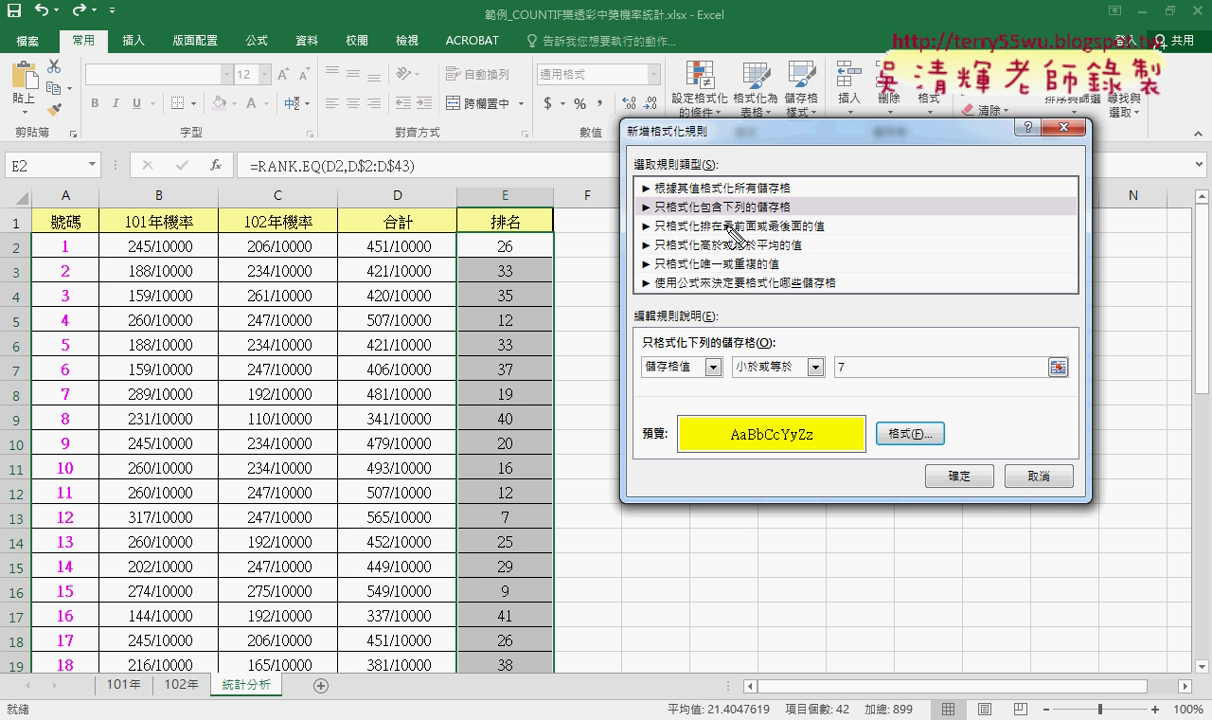
Annotate the rule type, the <= 7 condition and the yellow preview, then clear the marks
mouse_move(800, 212)
mouse_down()
mouse_move(605, 220)
mouse_move(795, 215)
mouse_up()
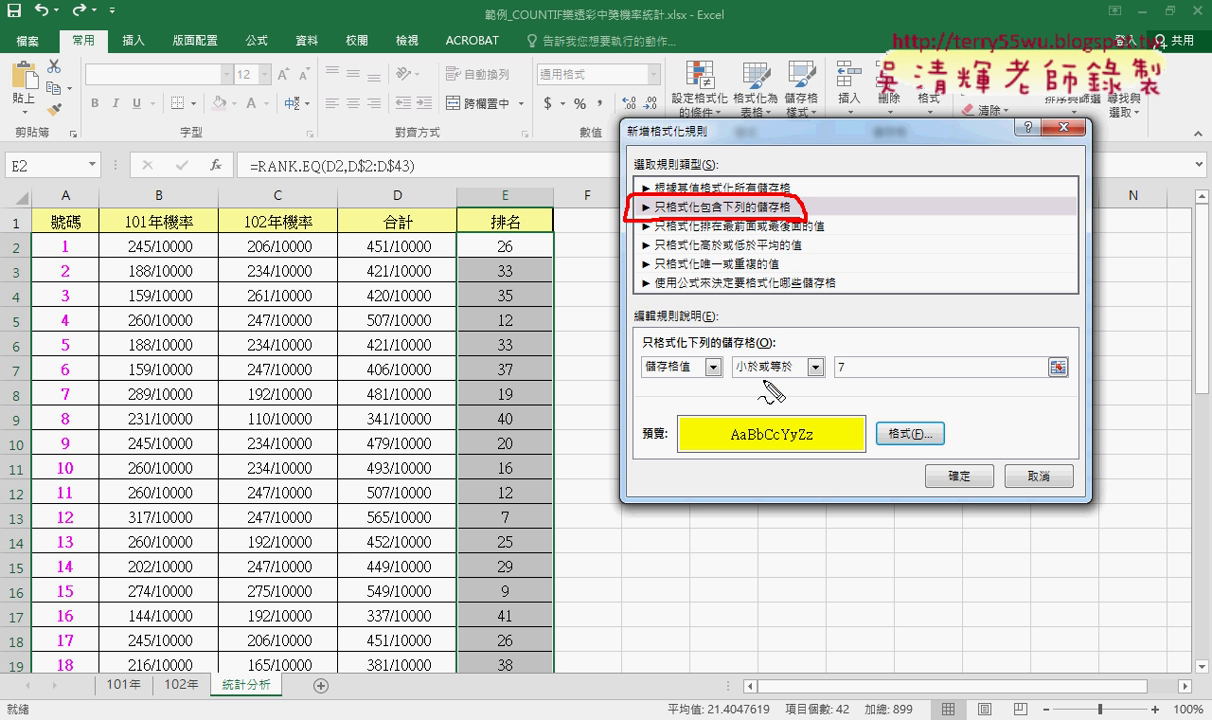
drag(737, 380, 866, 379)
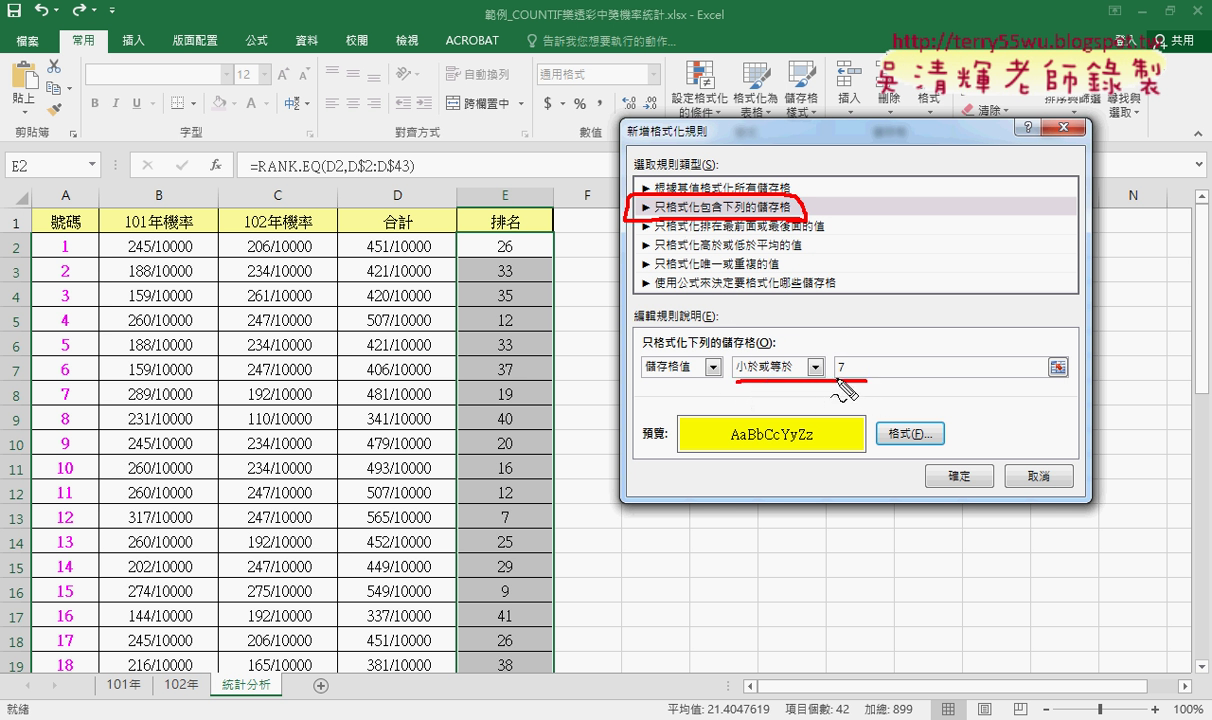
drag(808, 438, 727, 447)
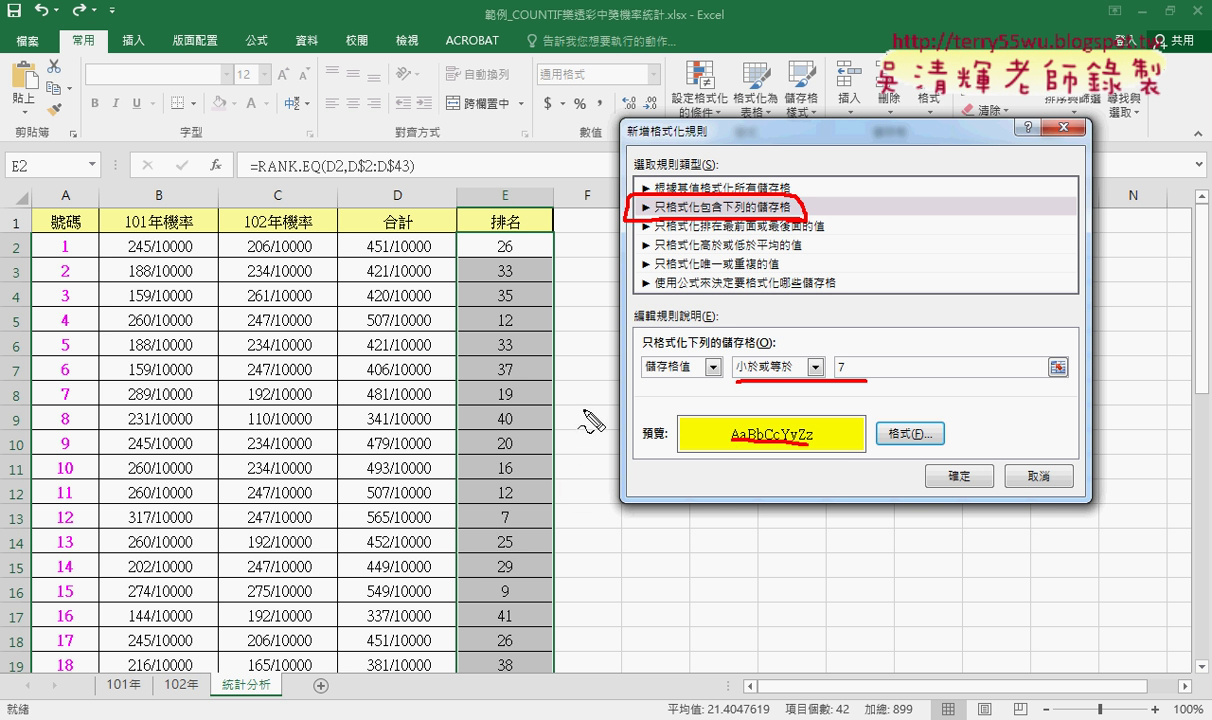
key(Escape)
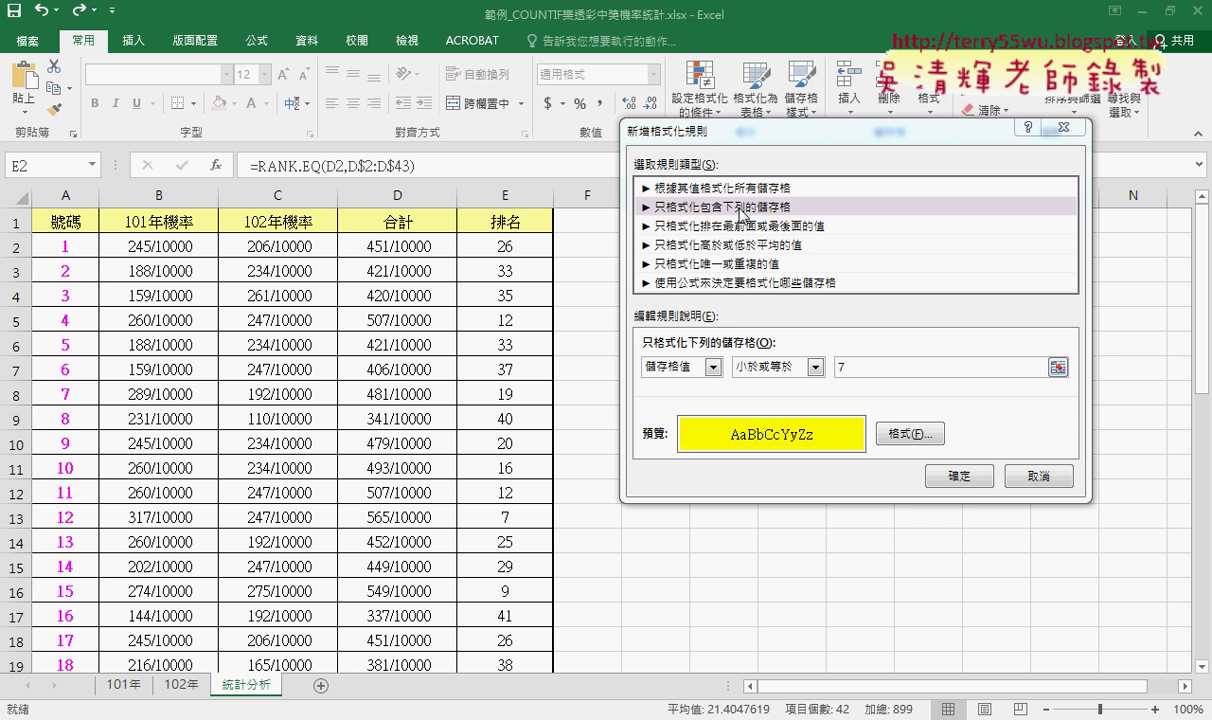
Apply the rule and scroll the sheet to check ranks 7, 2, 5, 6, 1, 4 highlighted yellow
click(958, 476)
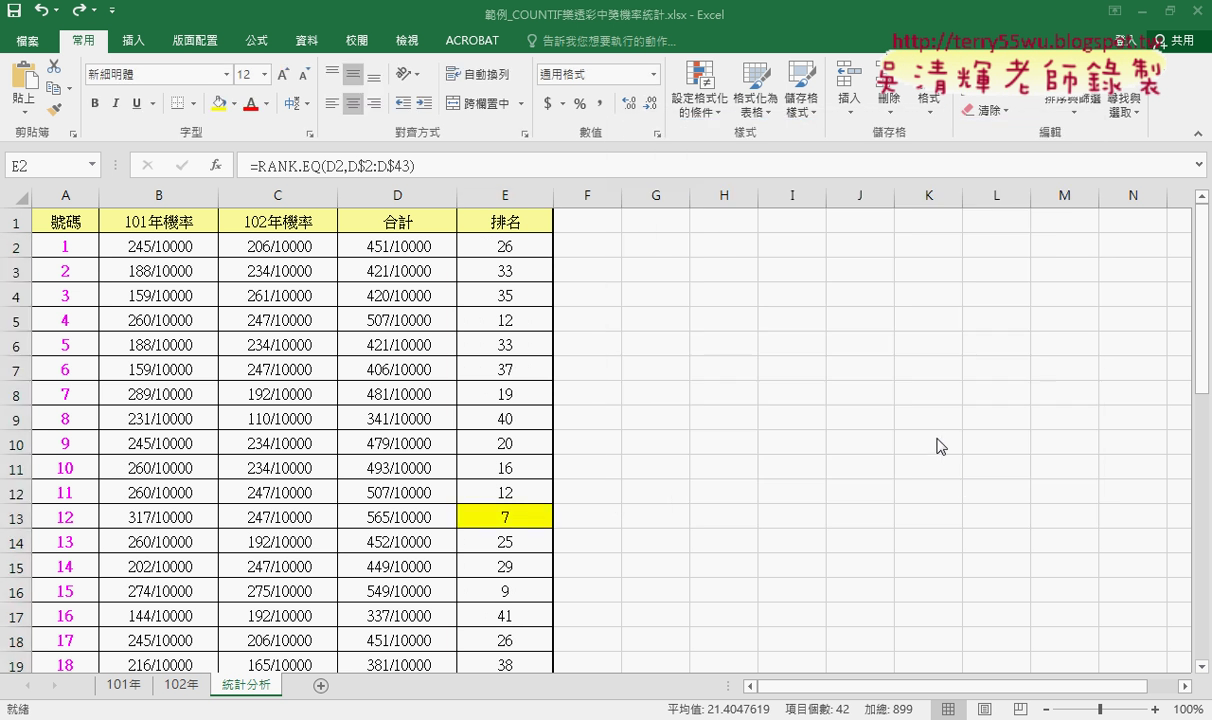
click(689, 418)
scroll(689, 418, down, 3)
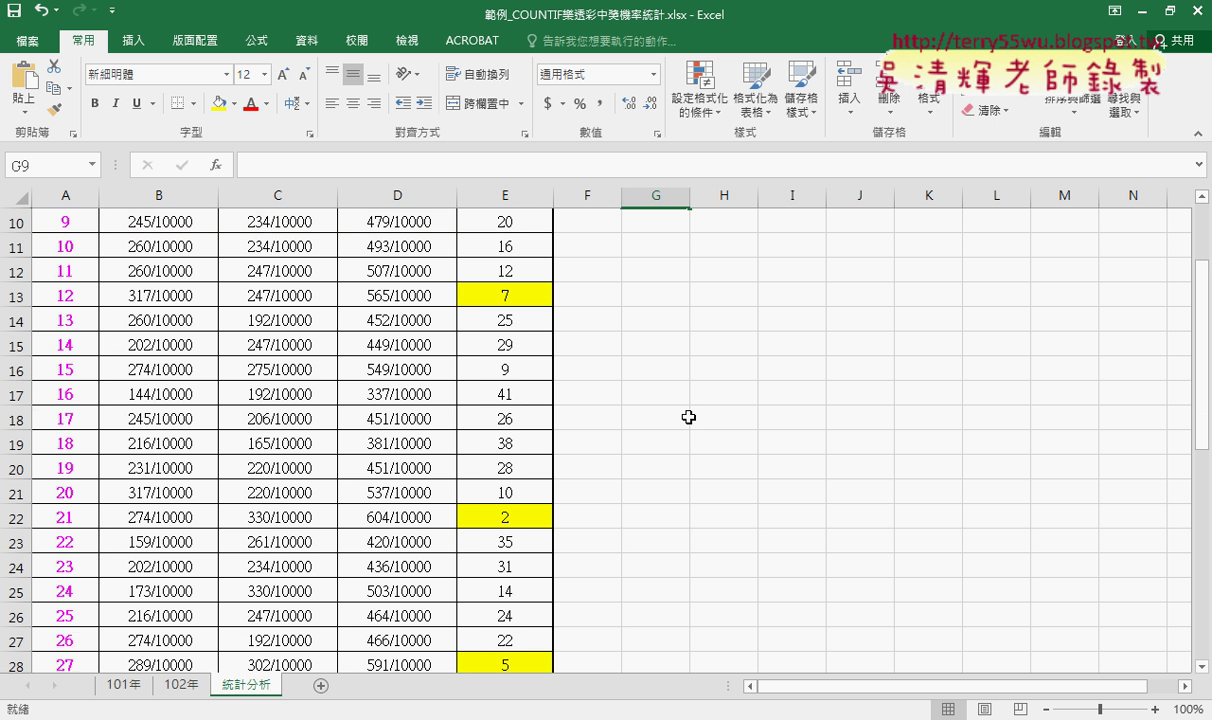
scroll(689, 418, down, 2)
scroll(689, 417, down, 3)
scroll(689, 417, down, 2)
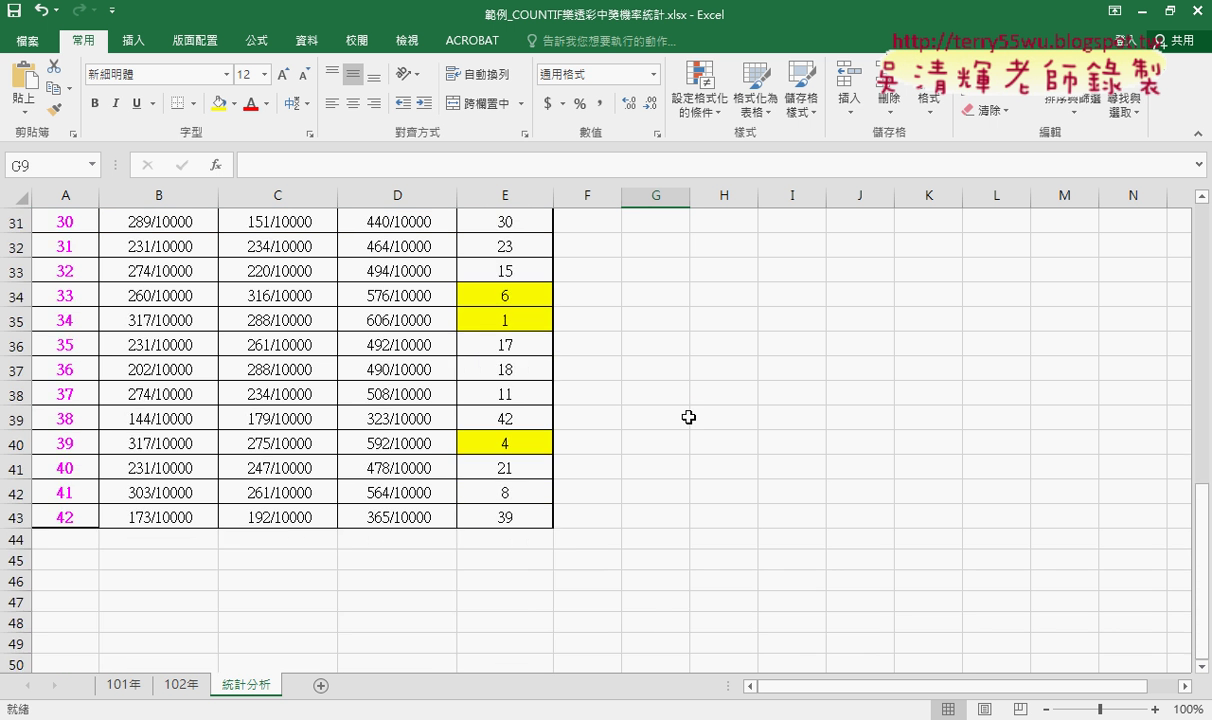
scroll(689, 417, up, 6)
scroll(689, 417, up, 4)
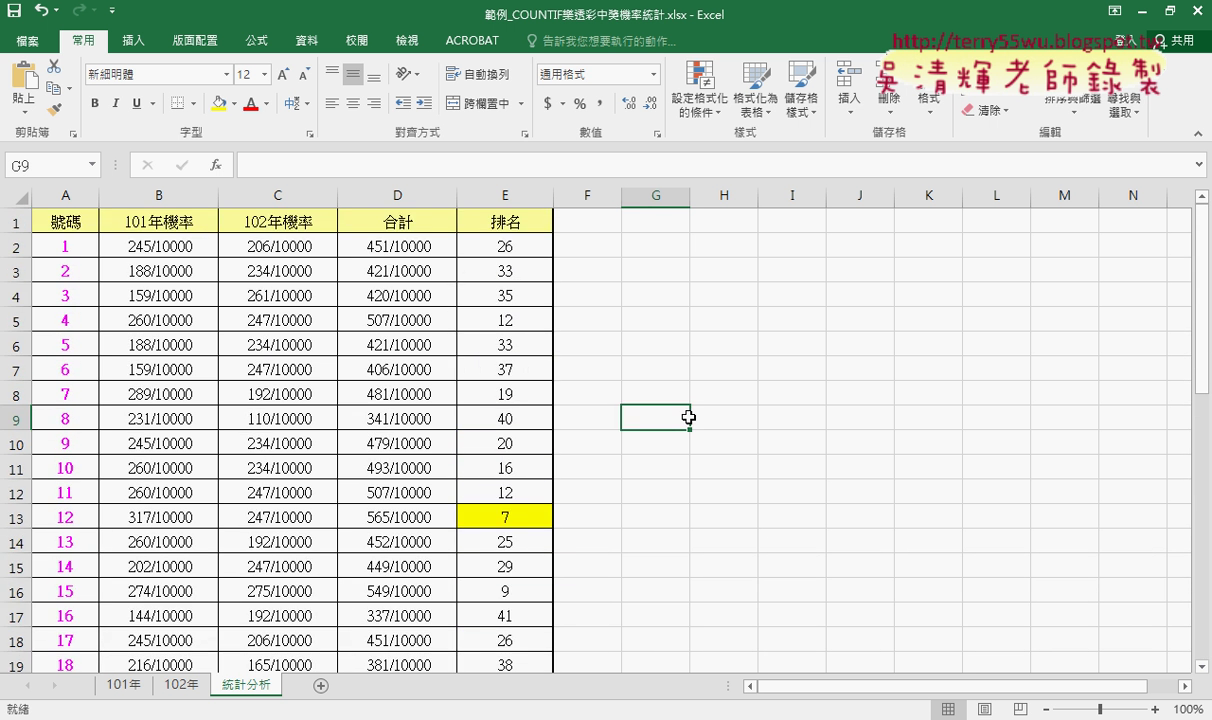
click(680, 105)
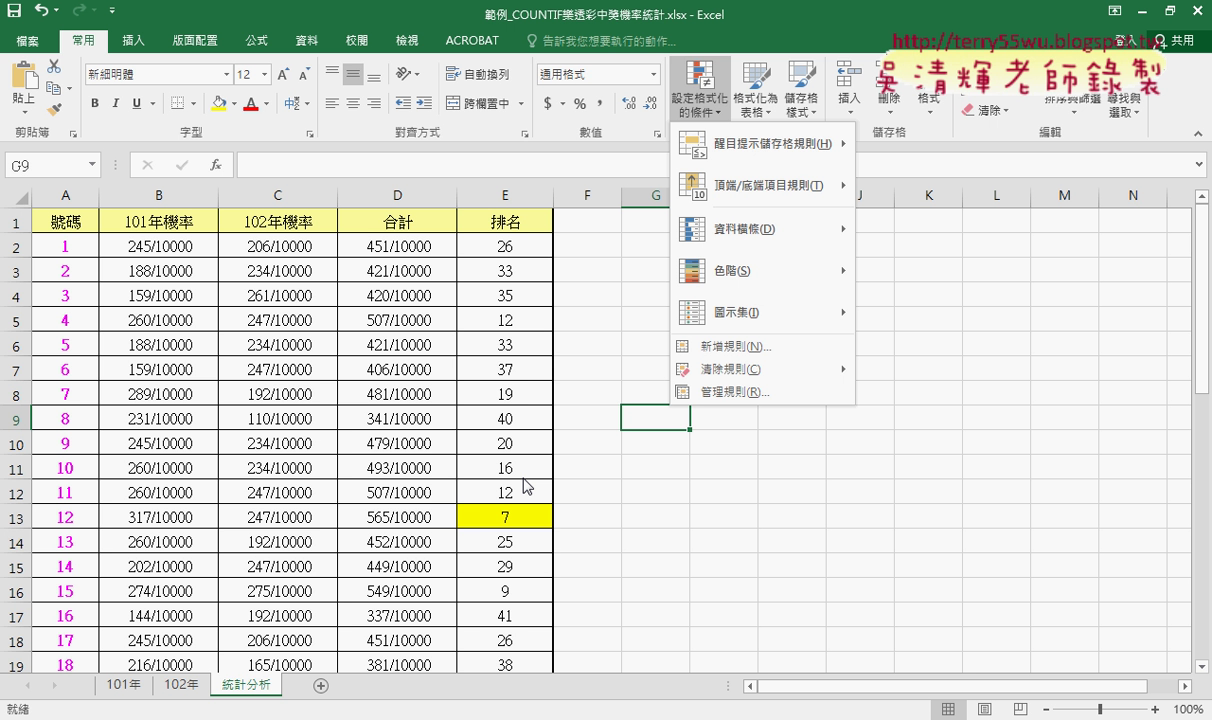
click(520, 490)
click(521, 517)
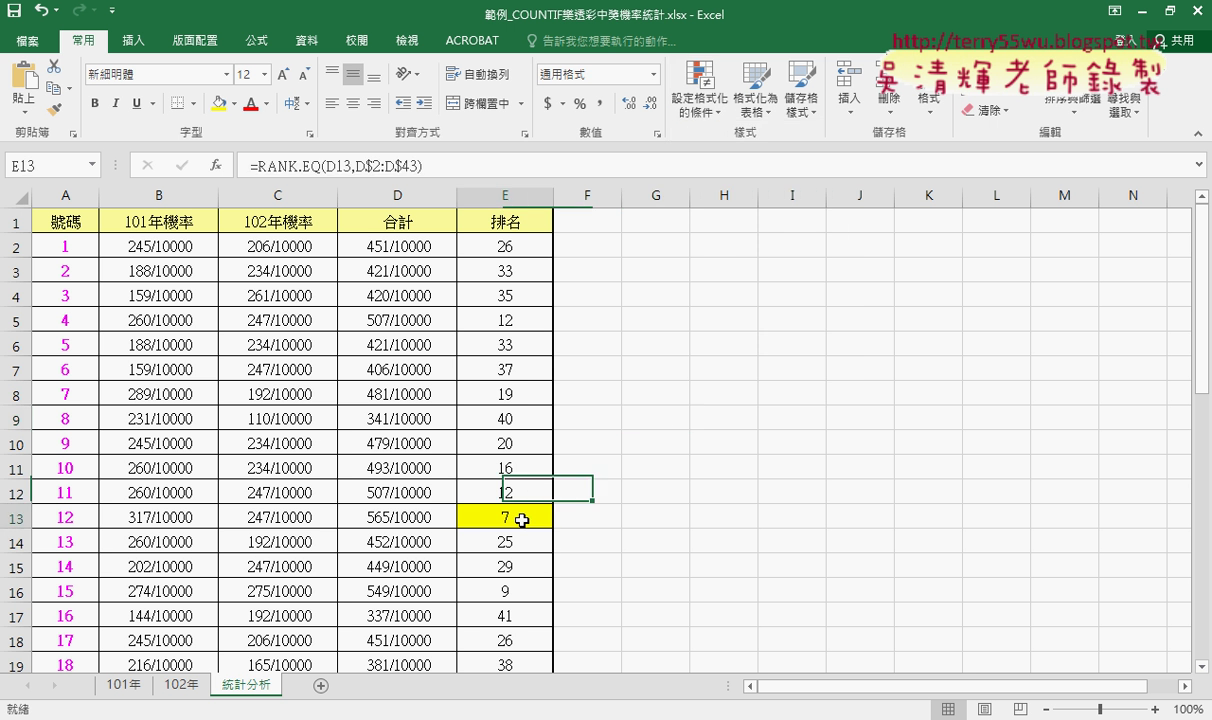
click(61, 519)
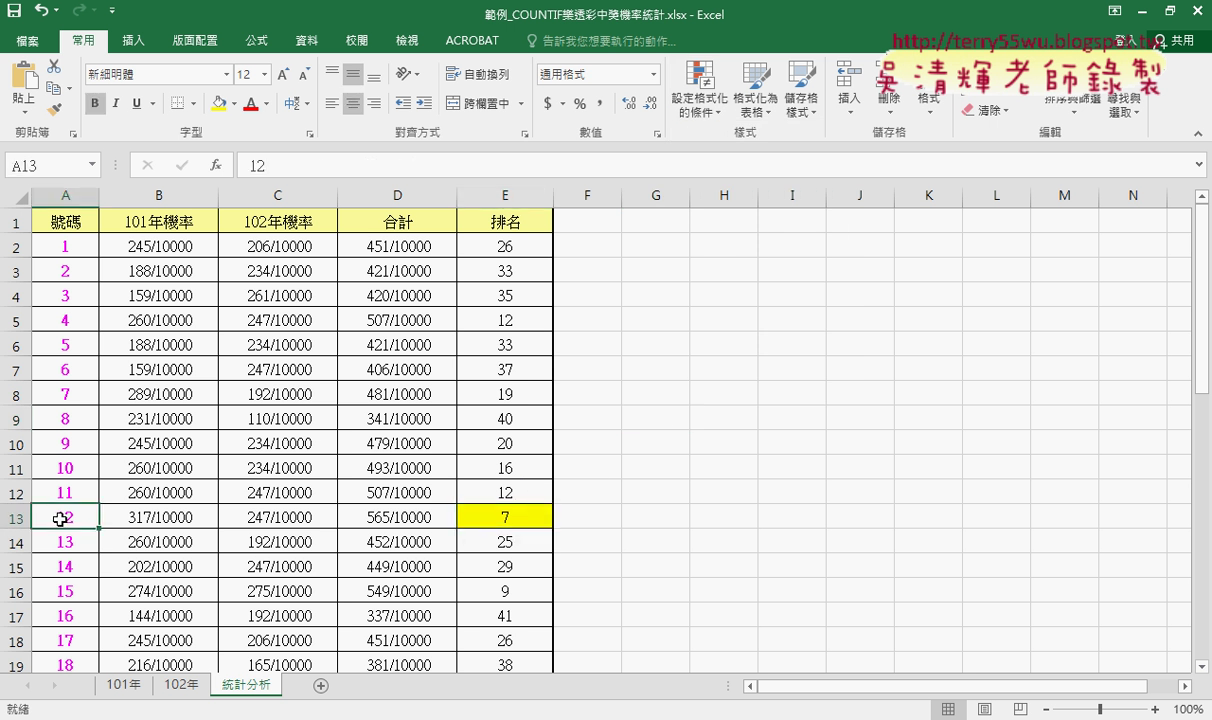
scroll(490, 470, down, 1)
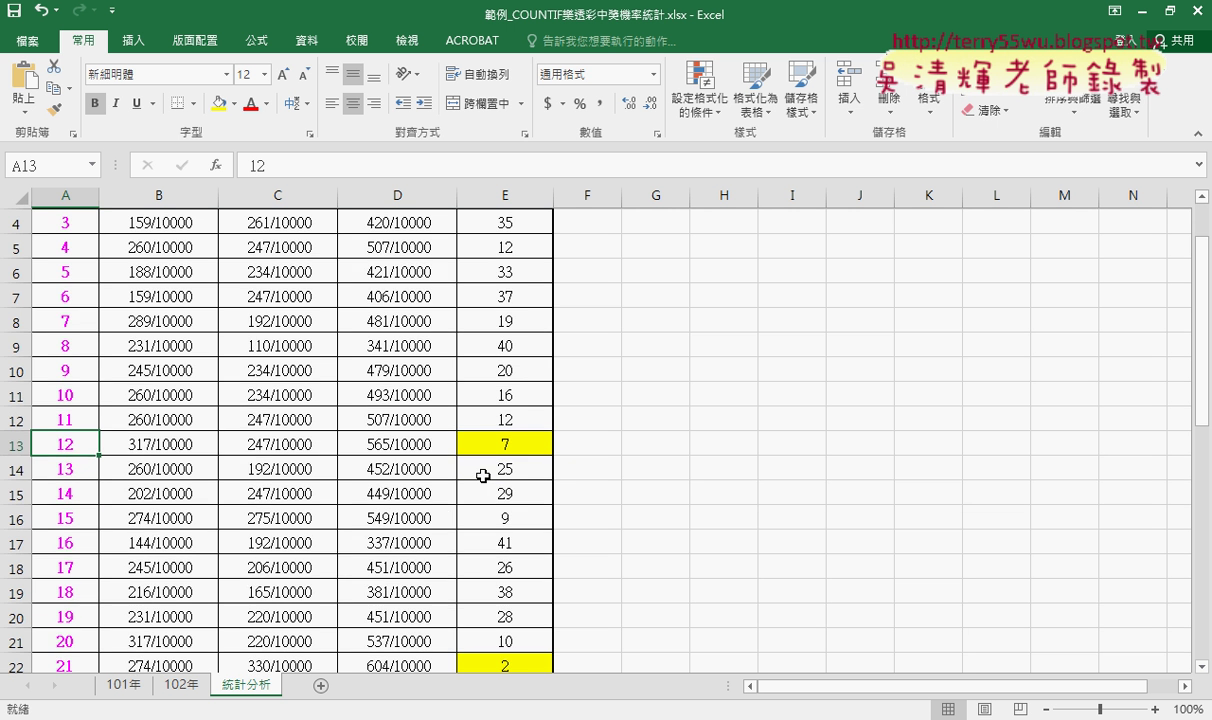
click(510, 441)
click(56, 443)
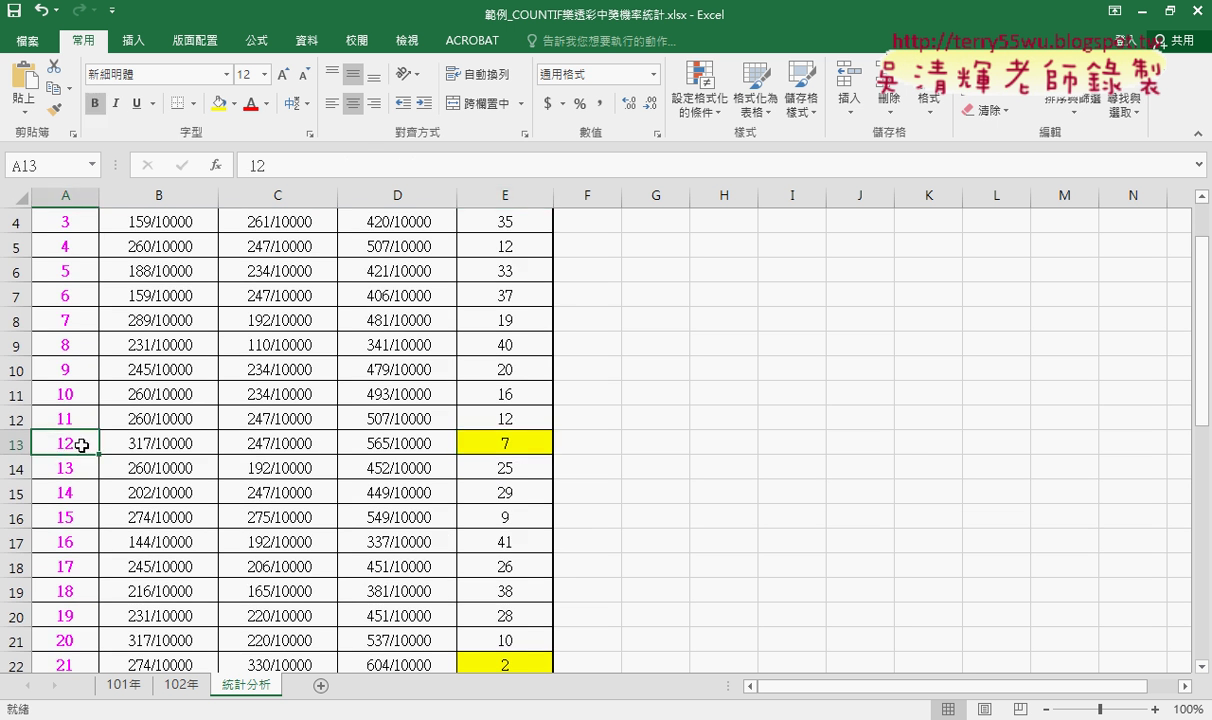
click(517, 441)
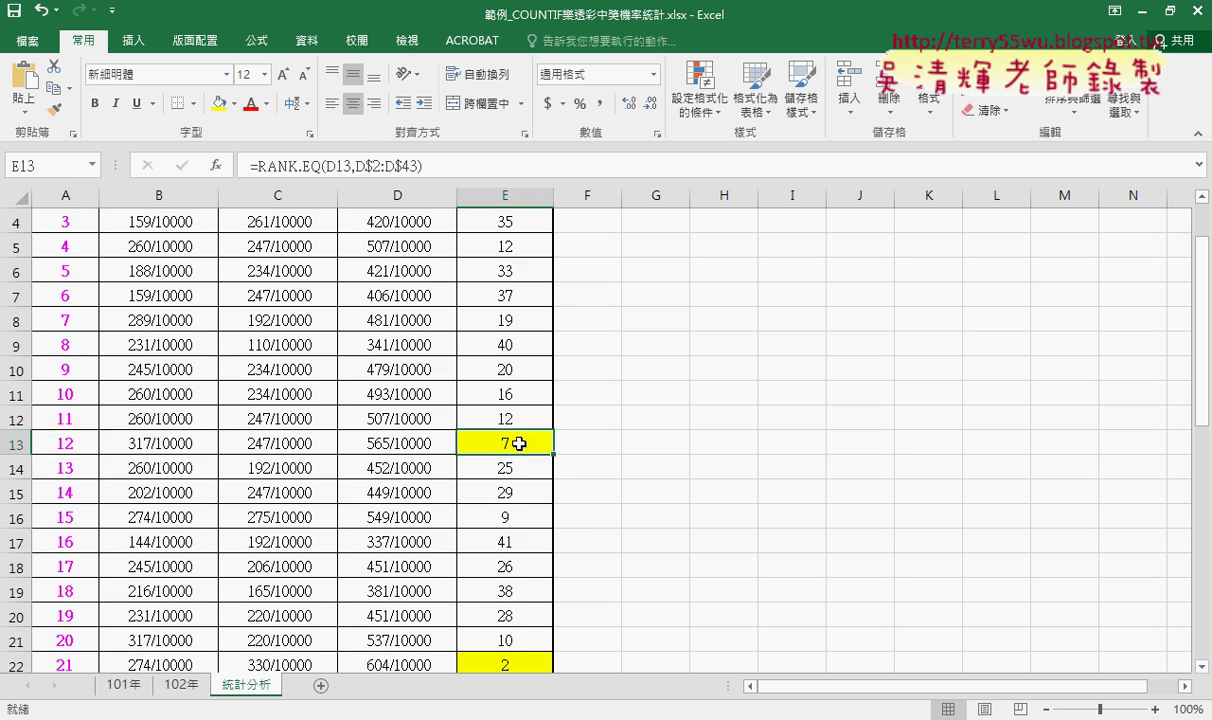
click(68, 441)
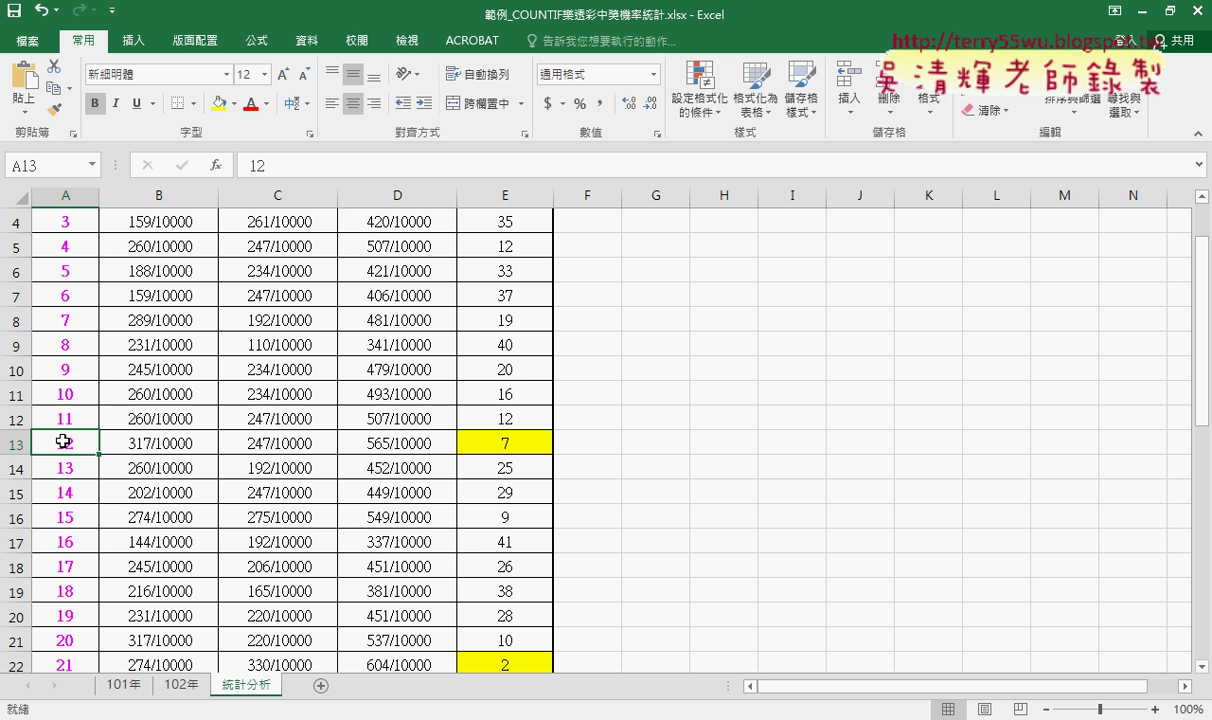
scroll(620, 453, up, 1)
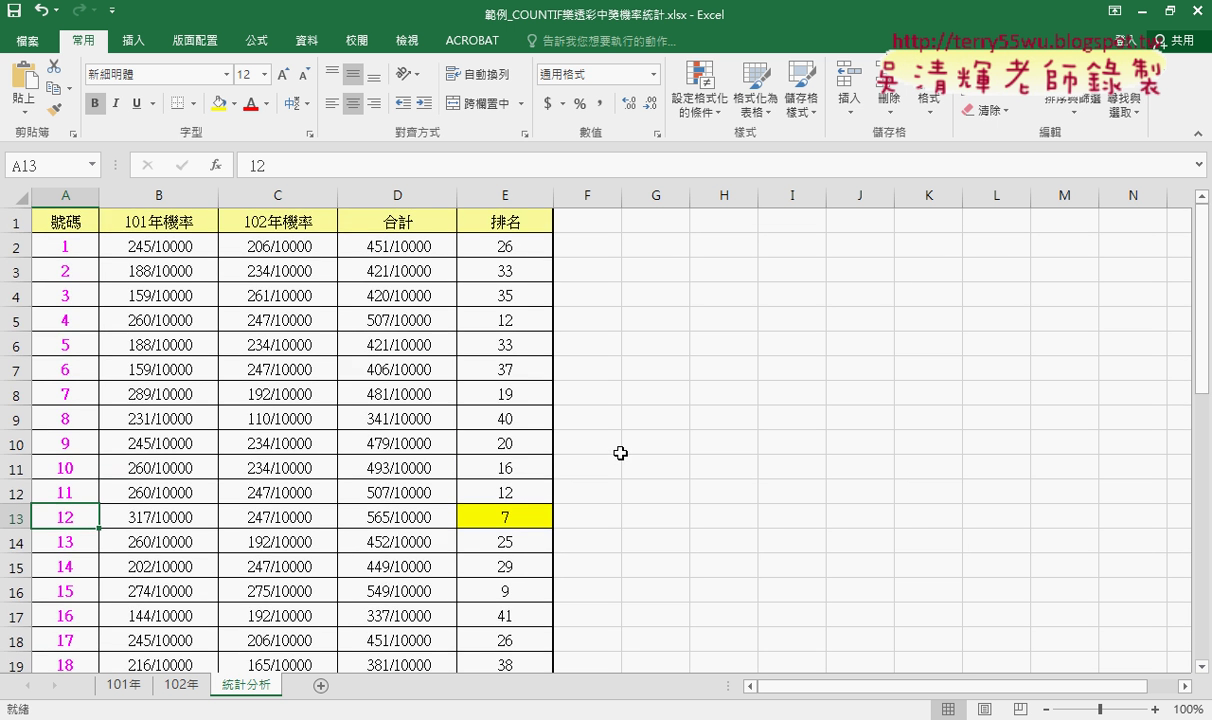
Clear conditional formatting rules from the entire sheet, removing all yellow rank fills
click(709, 111)
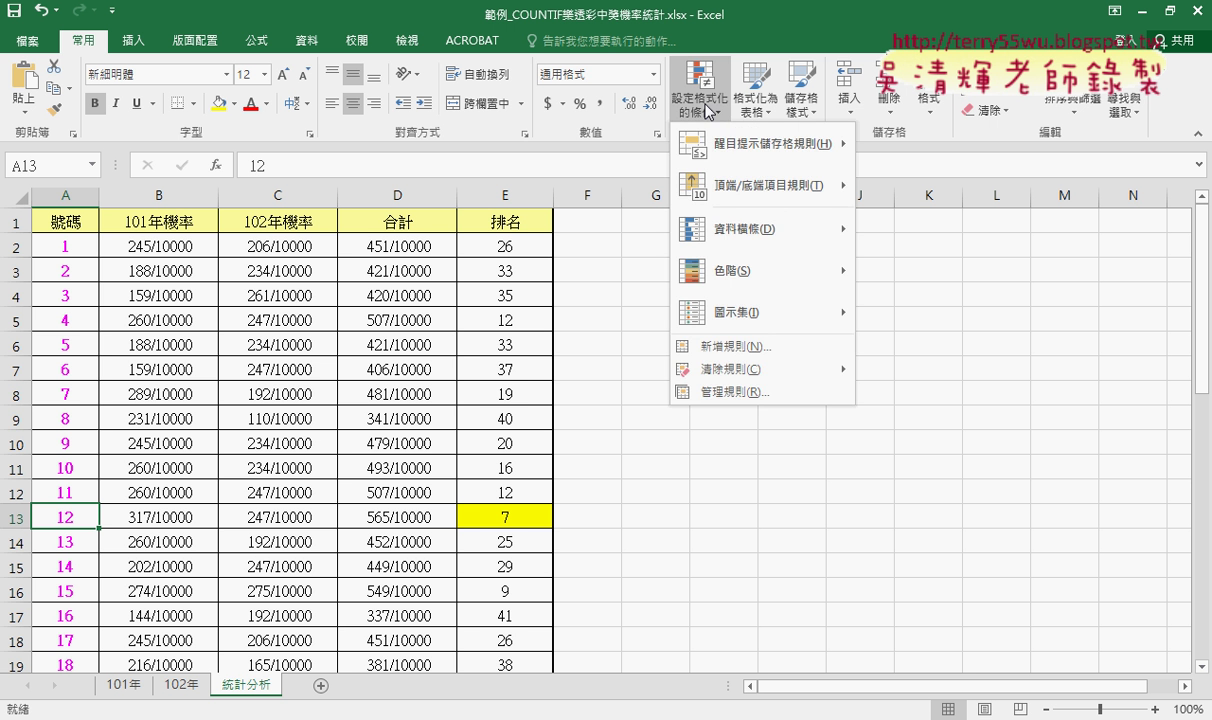
mouse_move(745, 378)
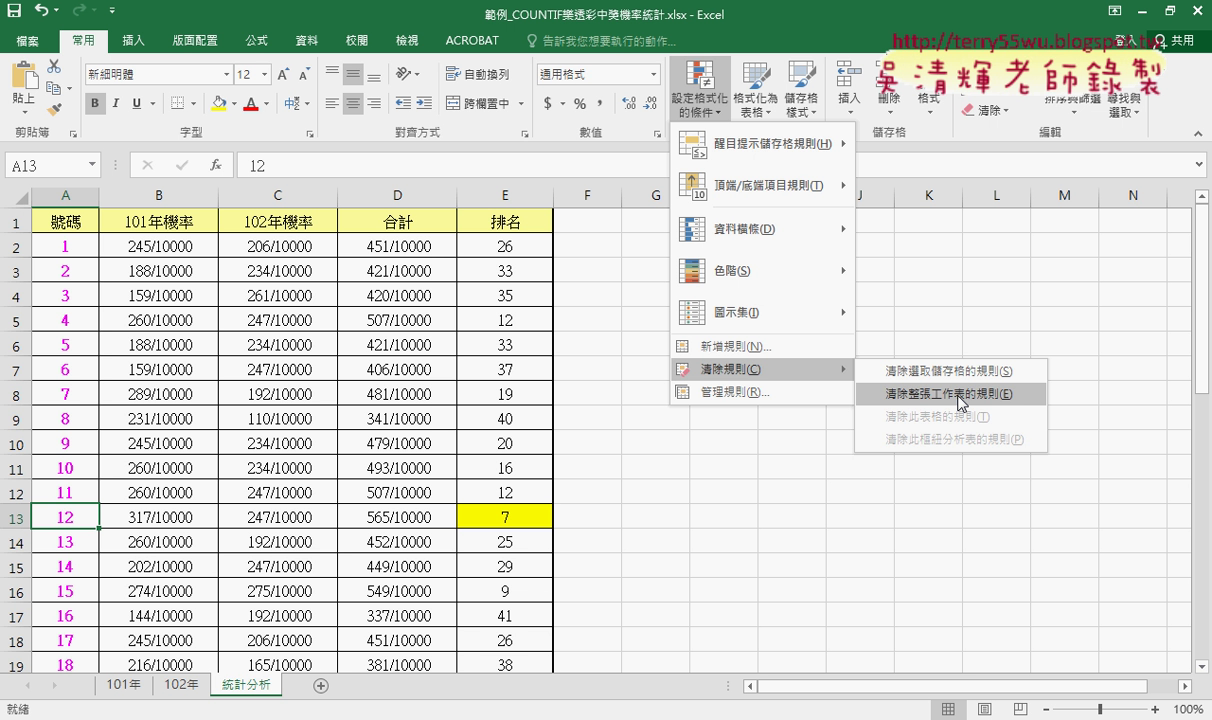
click(961, 403)
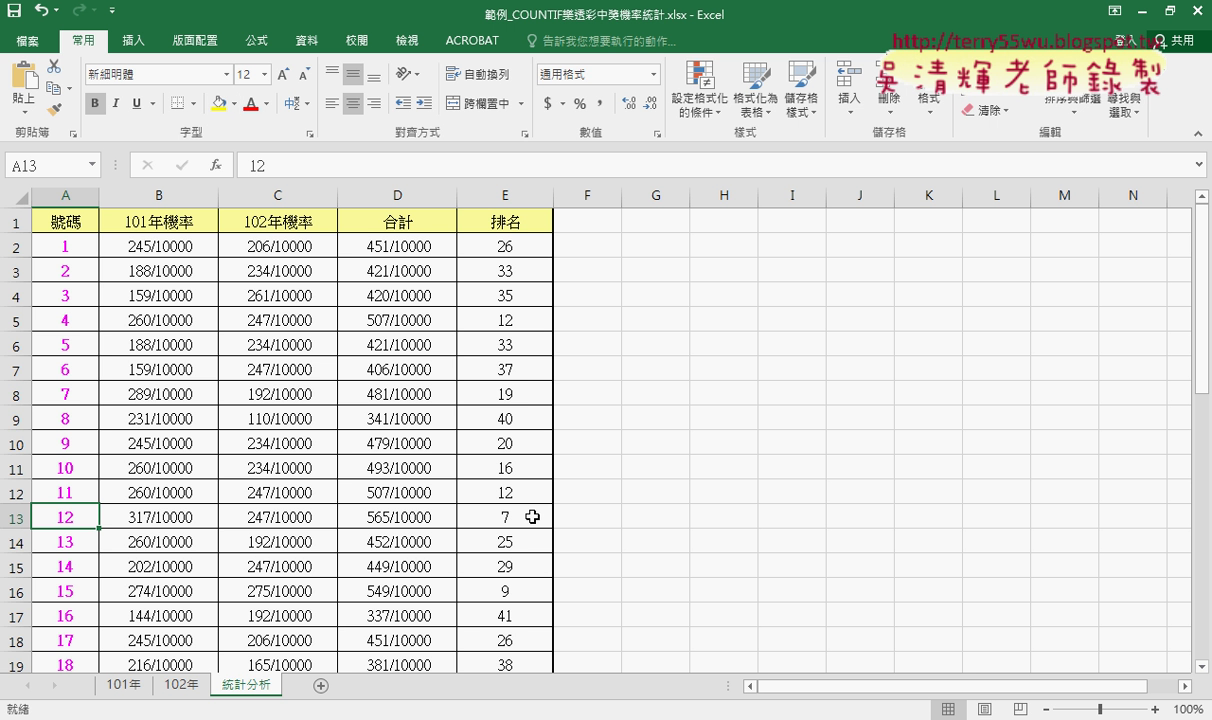
click(705, 105)
mouse_move(787, 376)
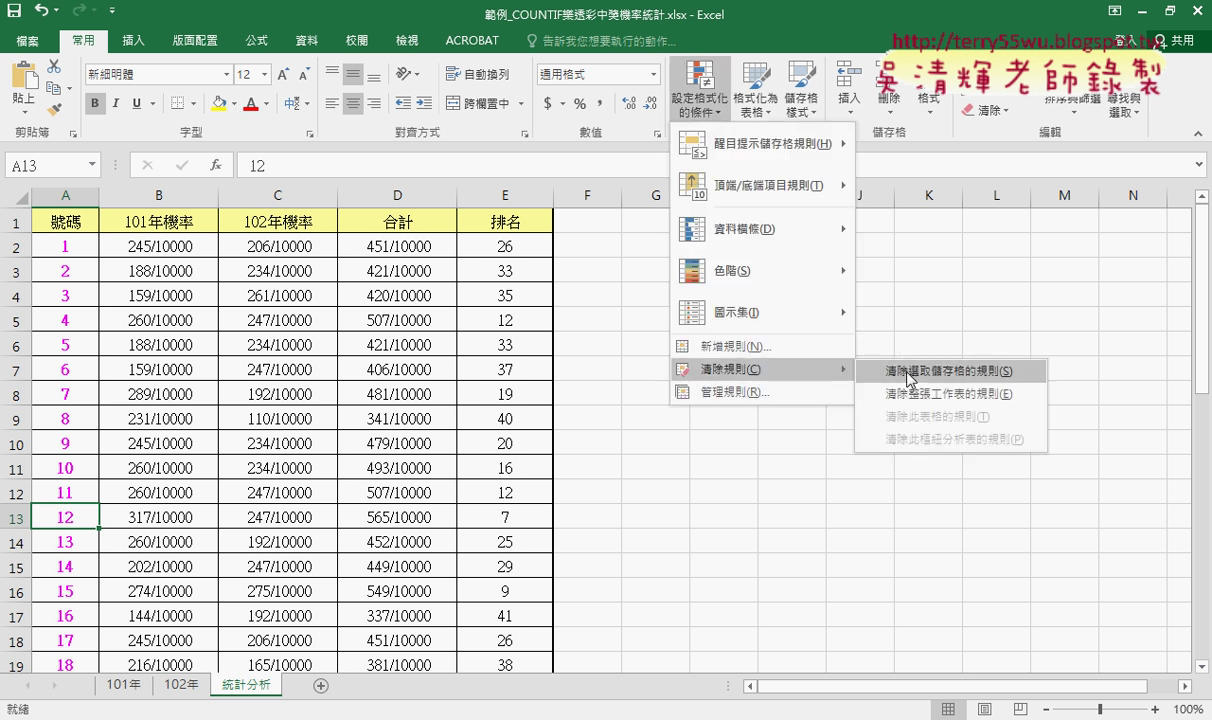
click(903, 302)
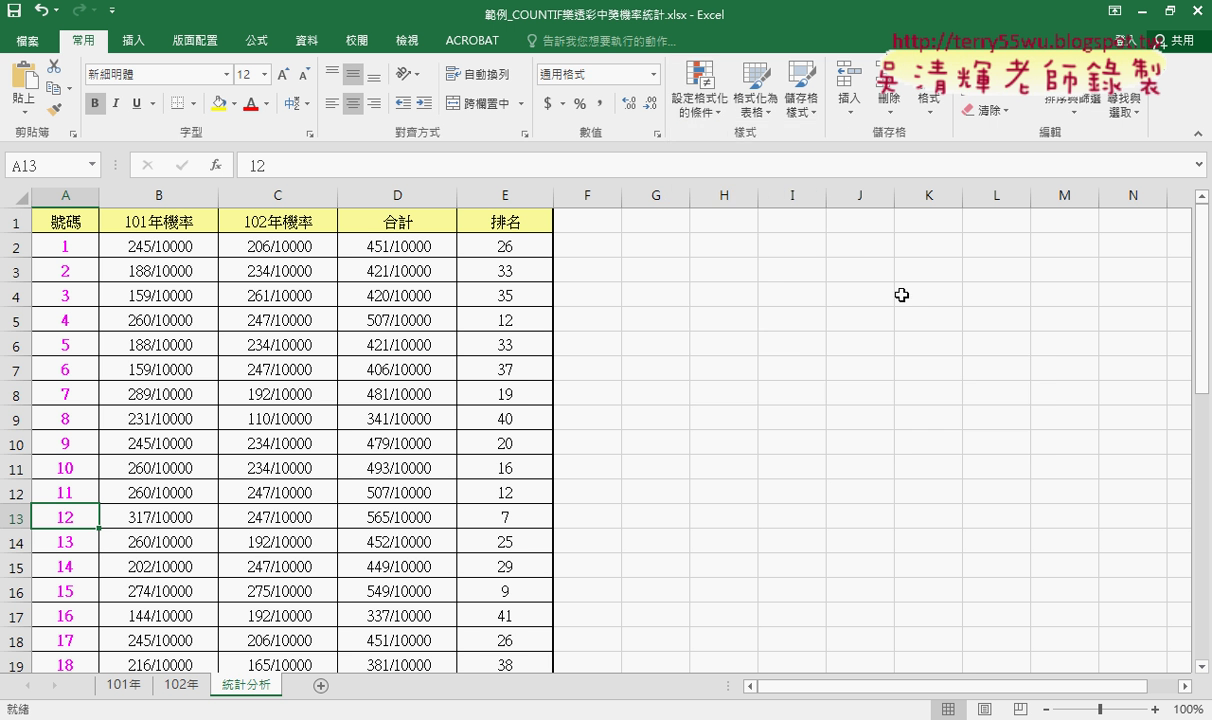
click(630, 334)
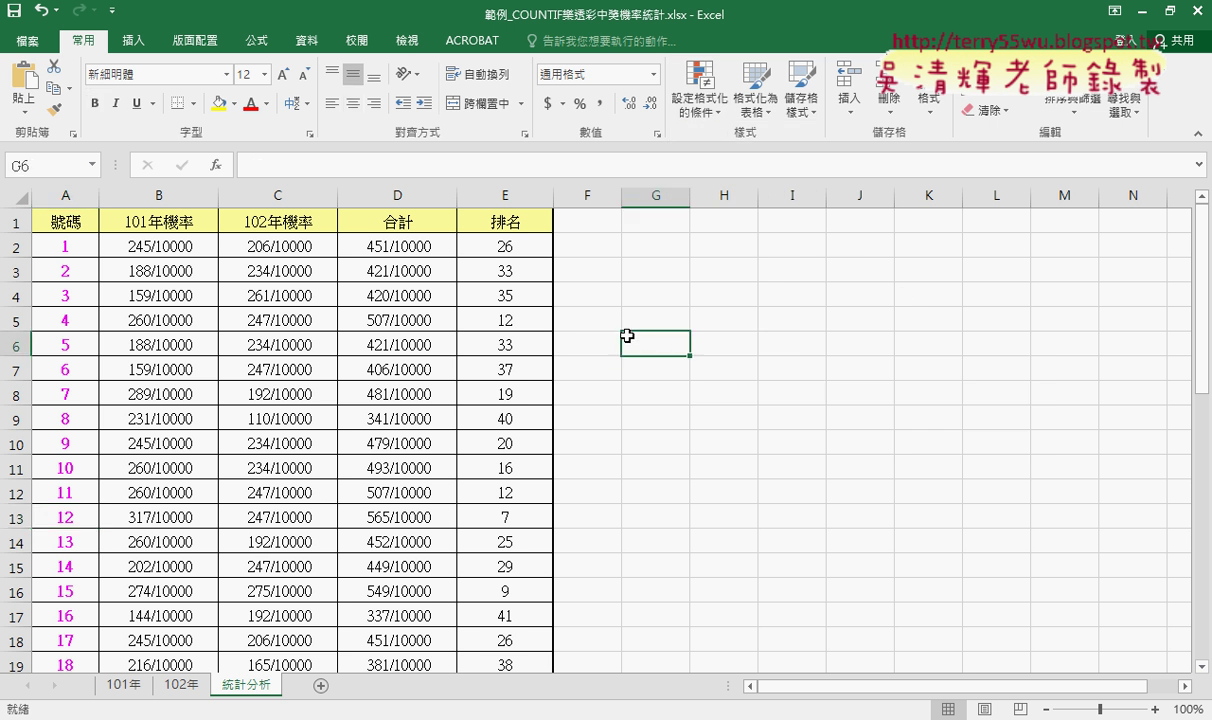
Select E2:E43 first, then switch the selection to the number cells A2:A43
click(705, 104)
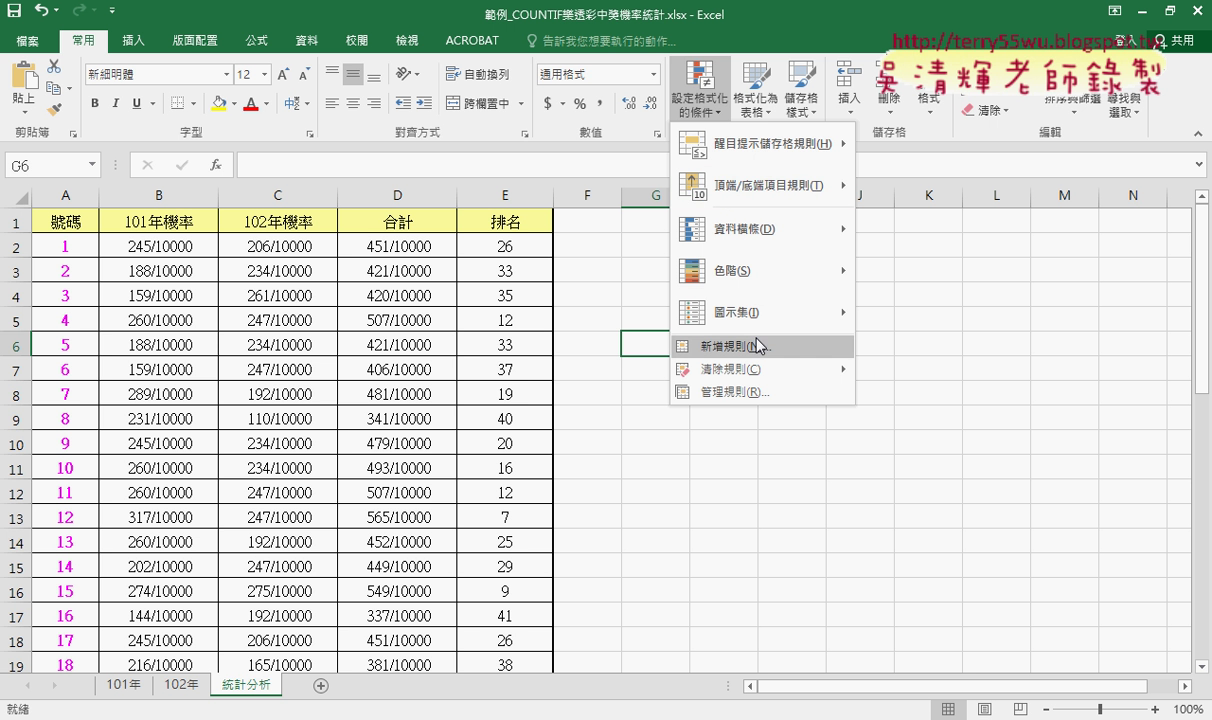
click(520, 246)
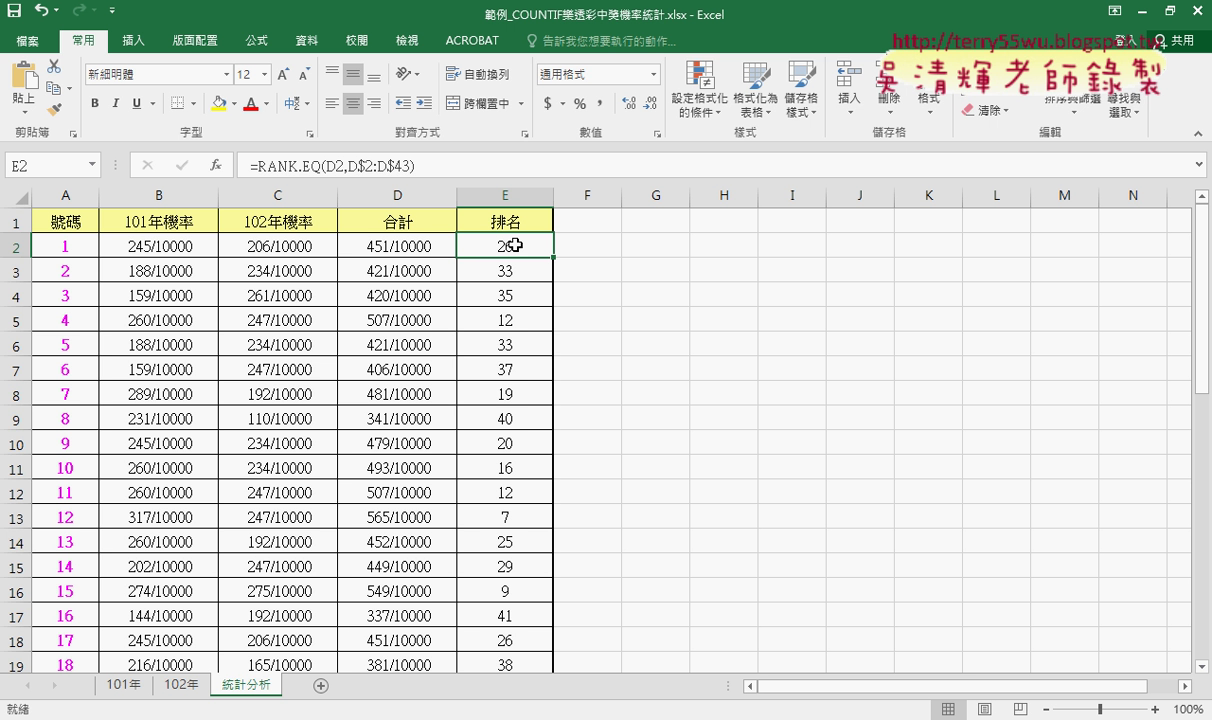
key(ctrl+shift+Down)
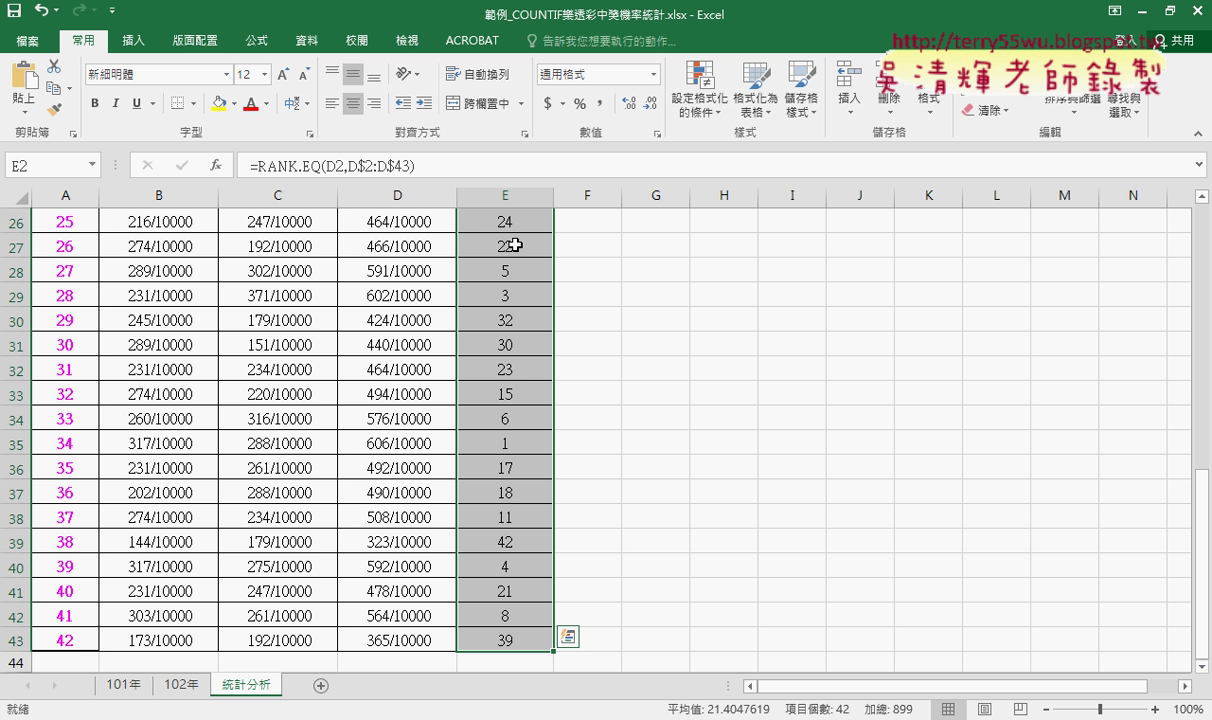
scroll(513, 244, up, 6)
scroll(513, 244, up, 2)
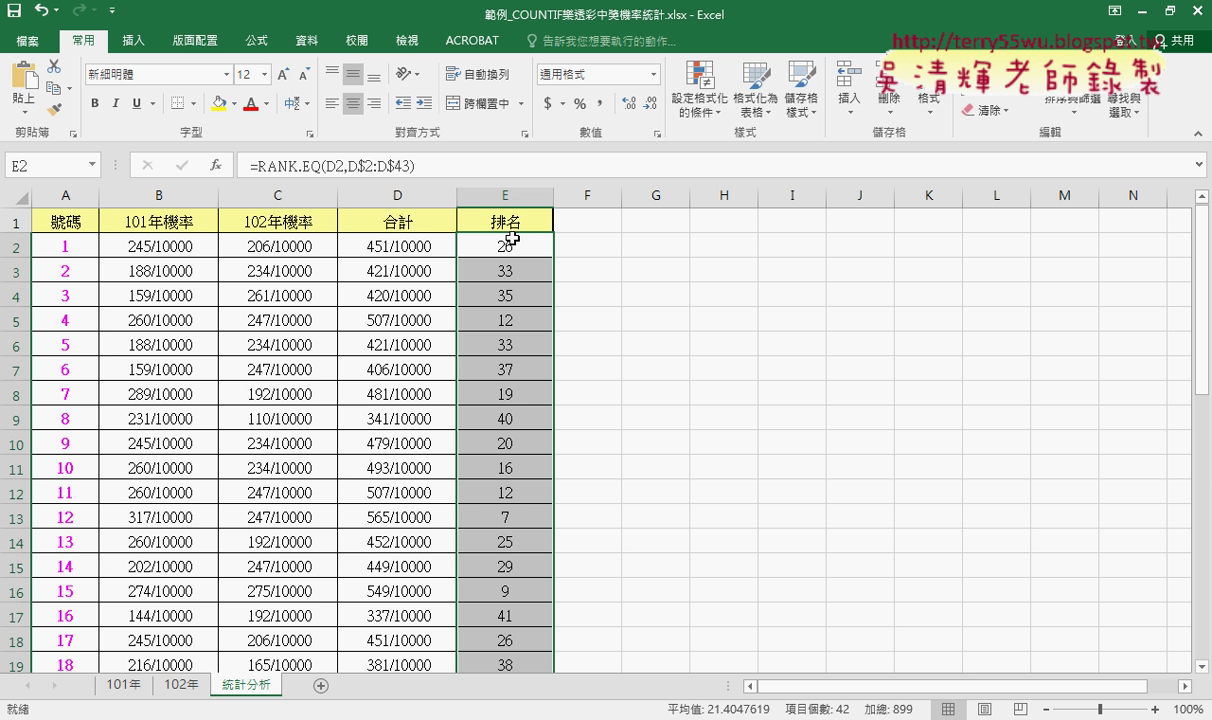
click(74, 243)
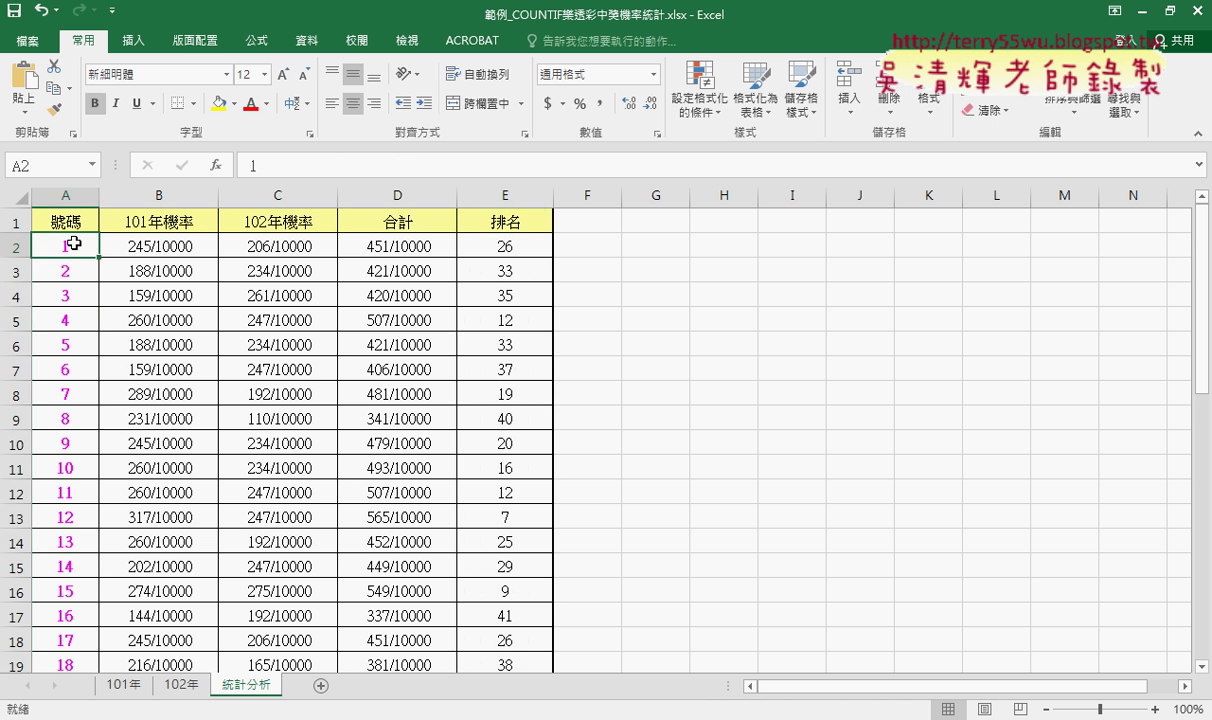
key(ctrl+shift+Down)
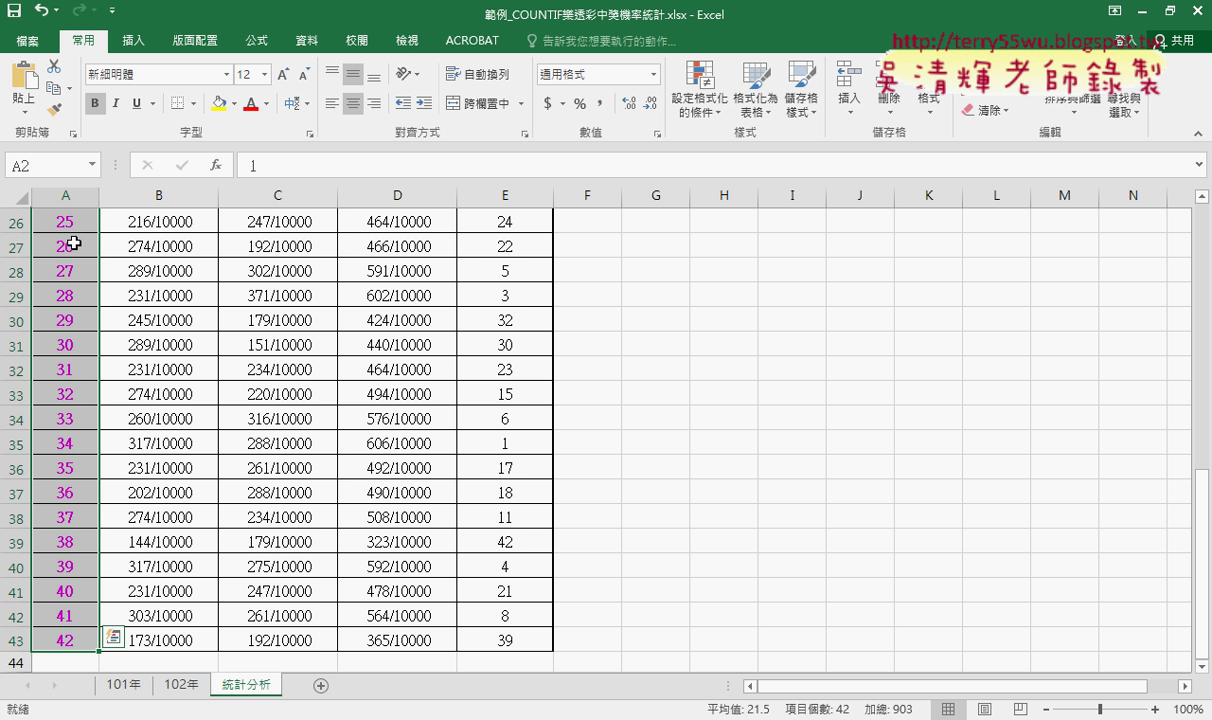
scroll(500, 380, up, 8)
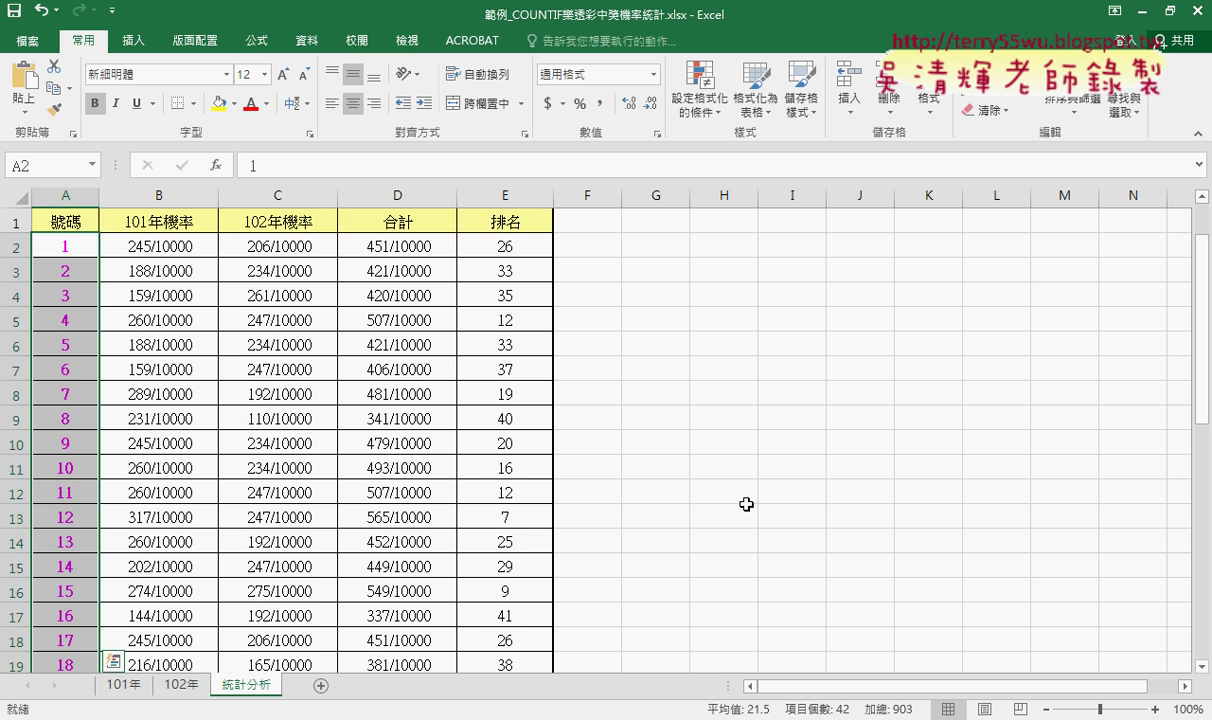
click(698, 112)
click(745, 347)
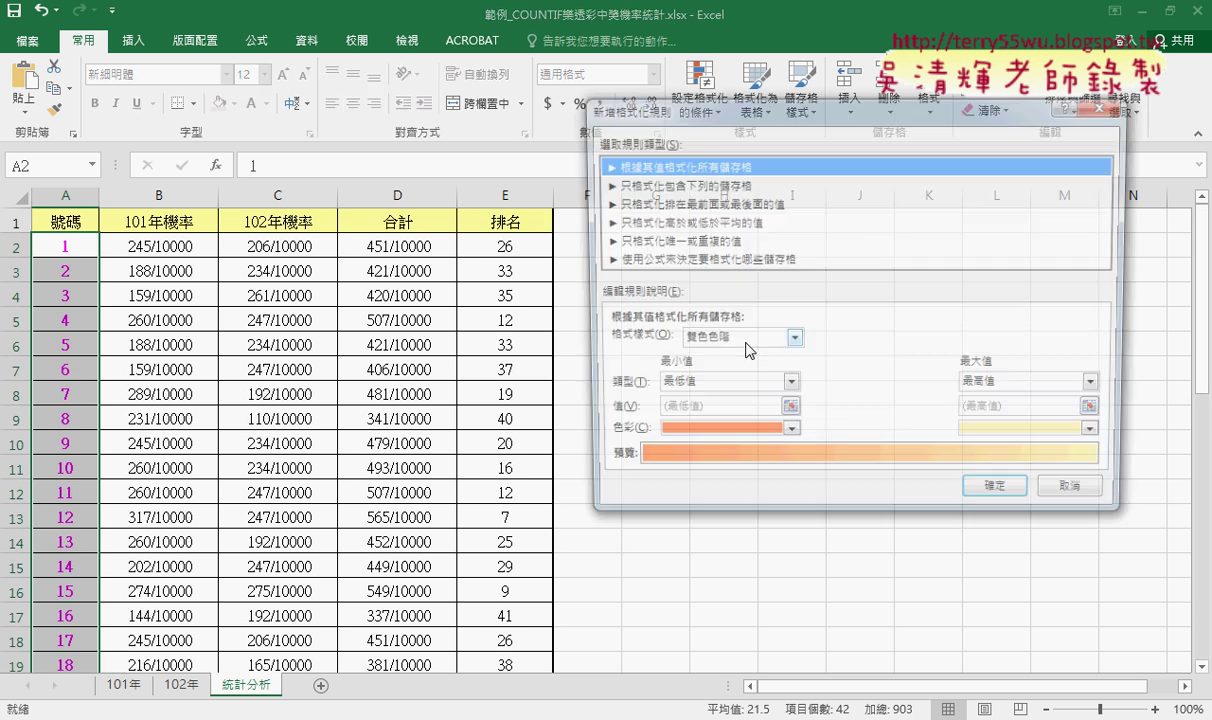
click(650, 184)
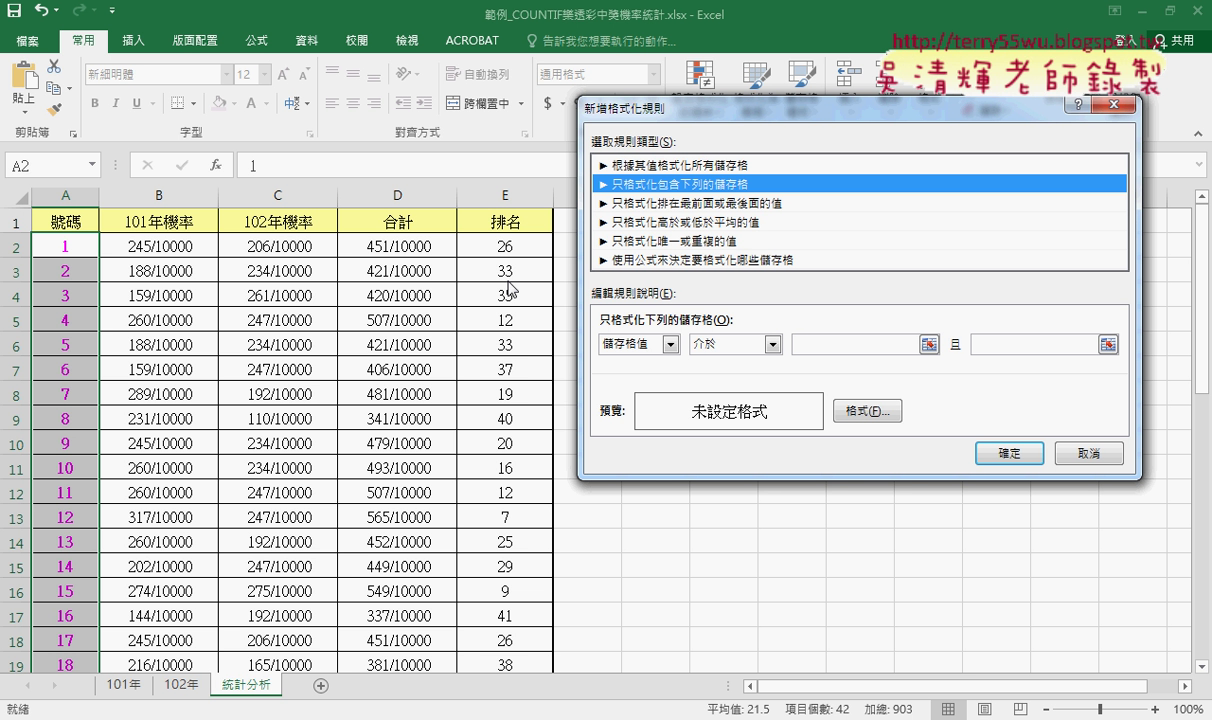
click(732, 344)
click(728, 485)
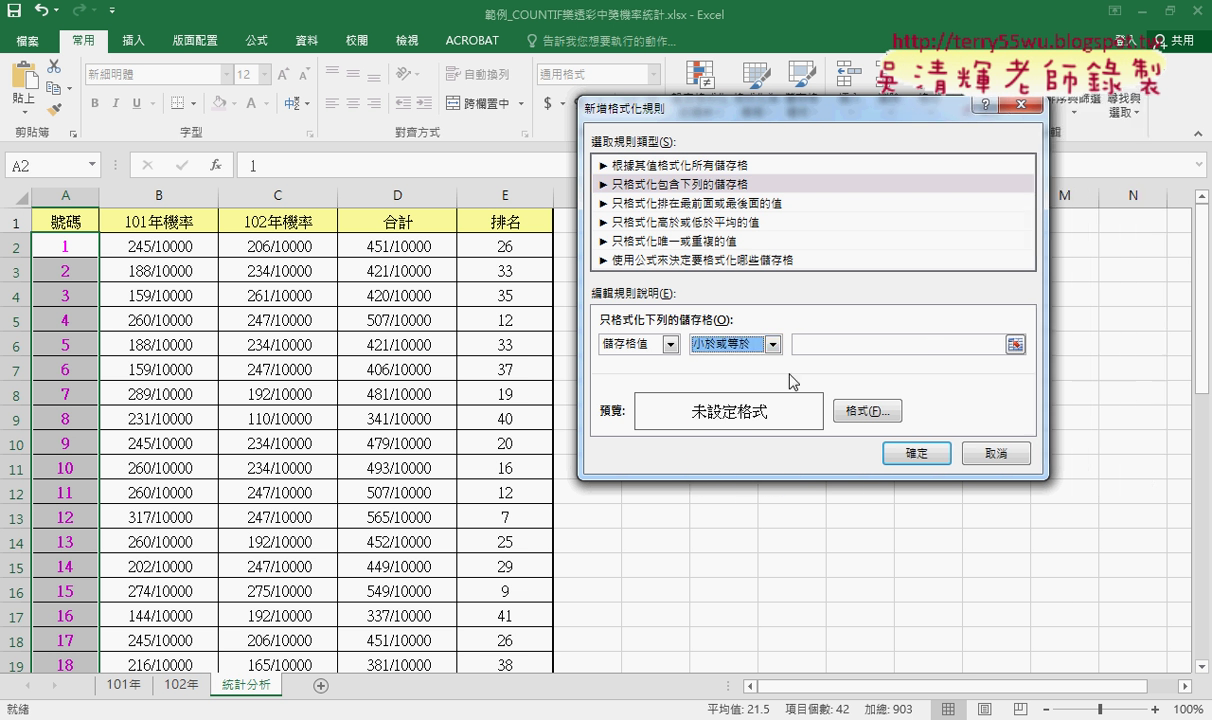
click(813, 342)
text(7)
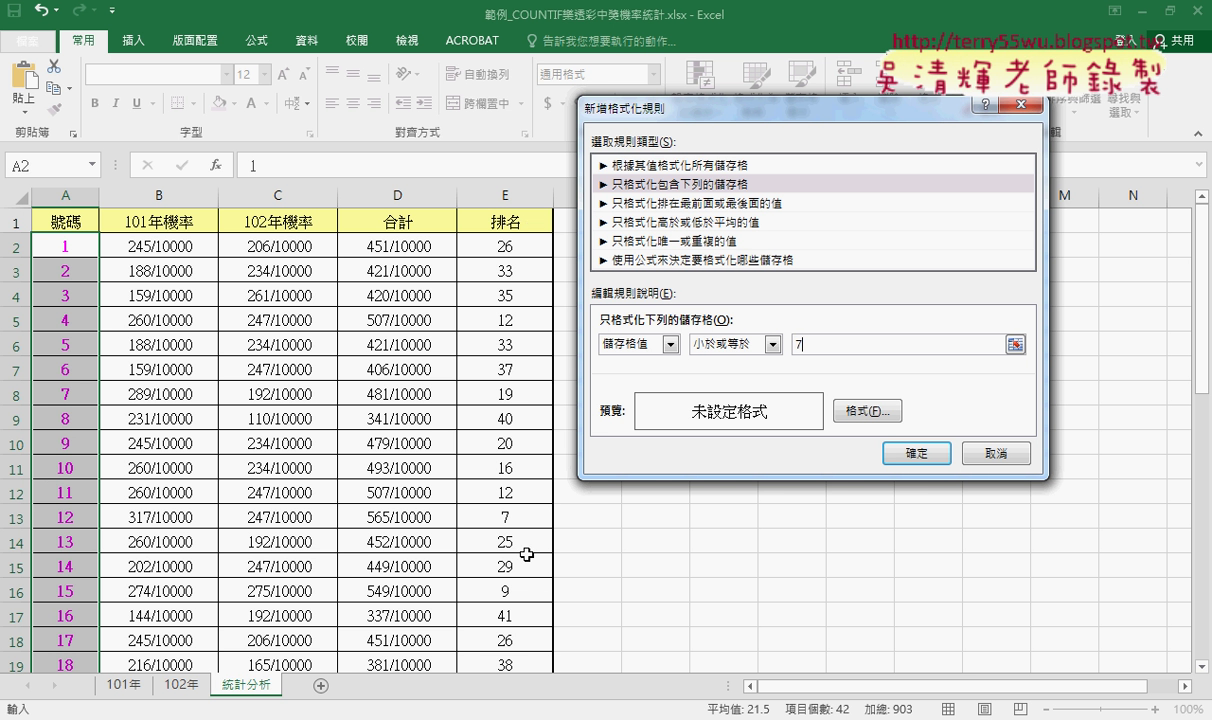
click(855, 411)
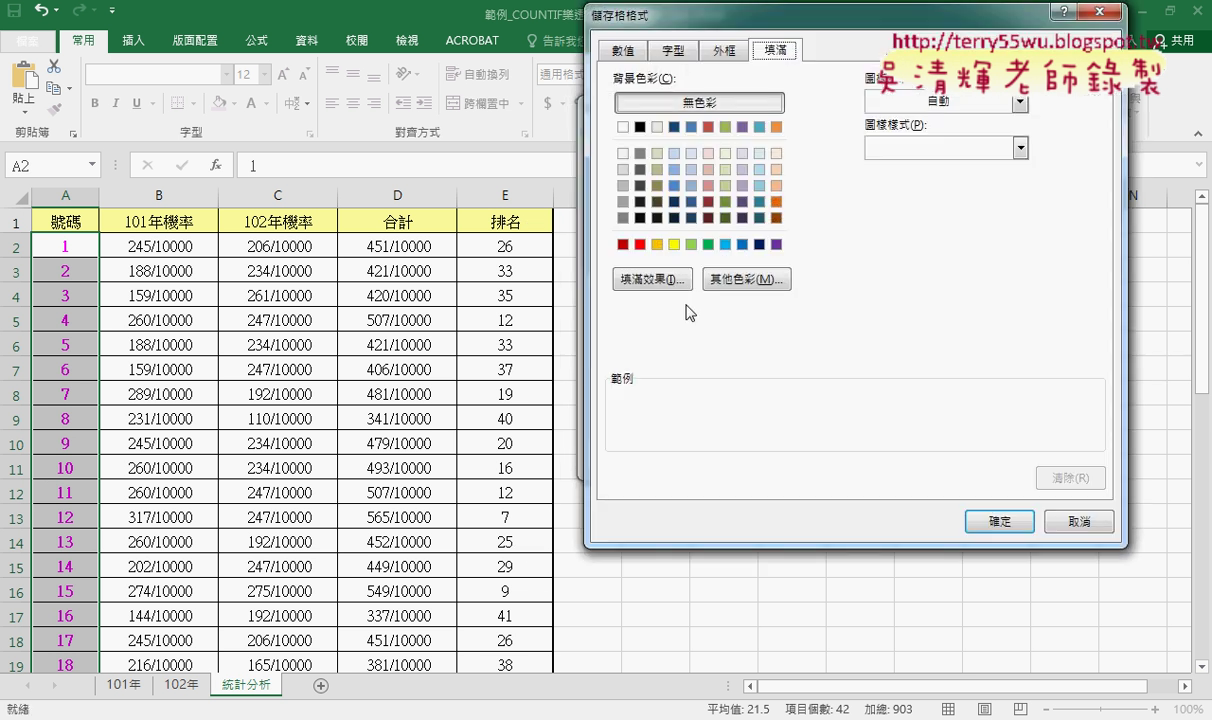
click(674, 244)
click(999, 521)
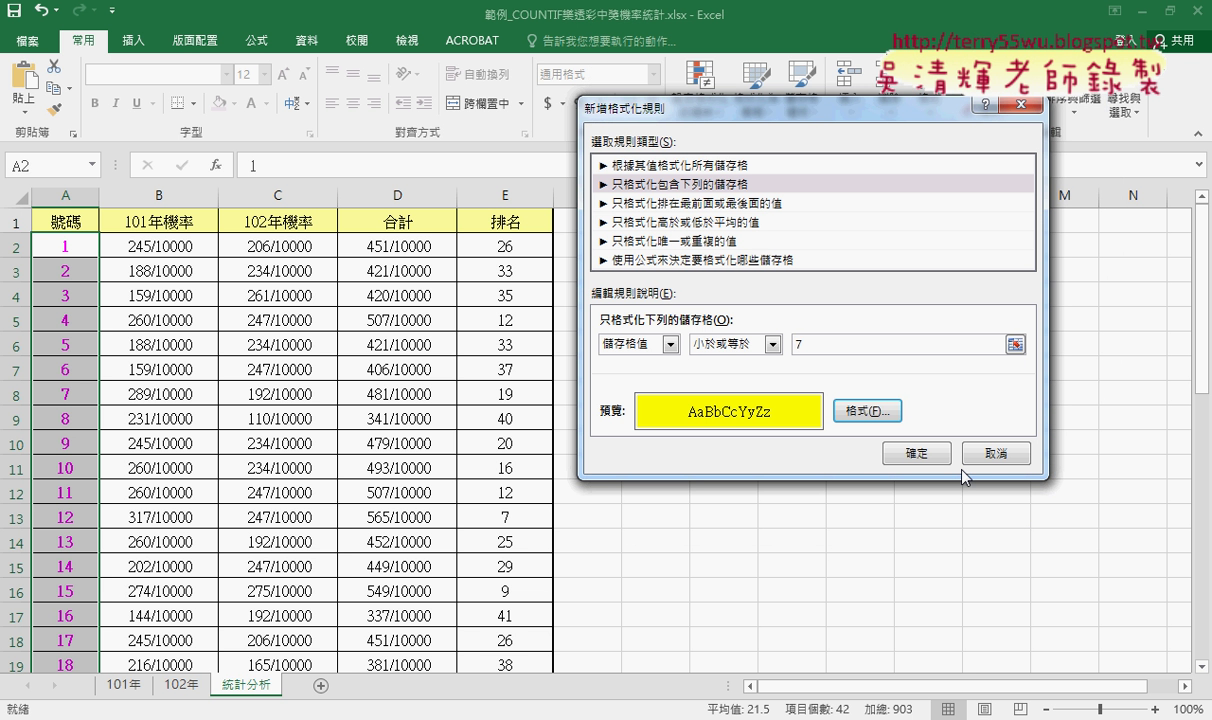
click(937, 455)
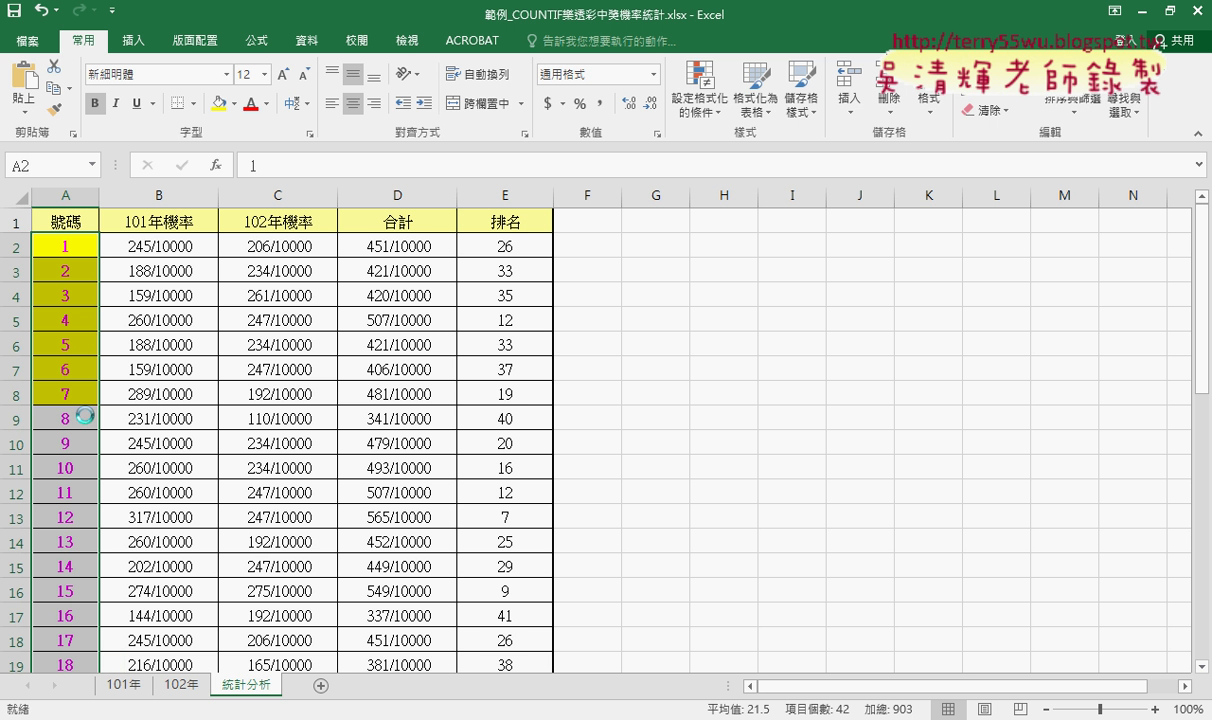
key(ctrl+z)
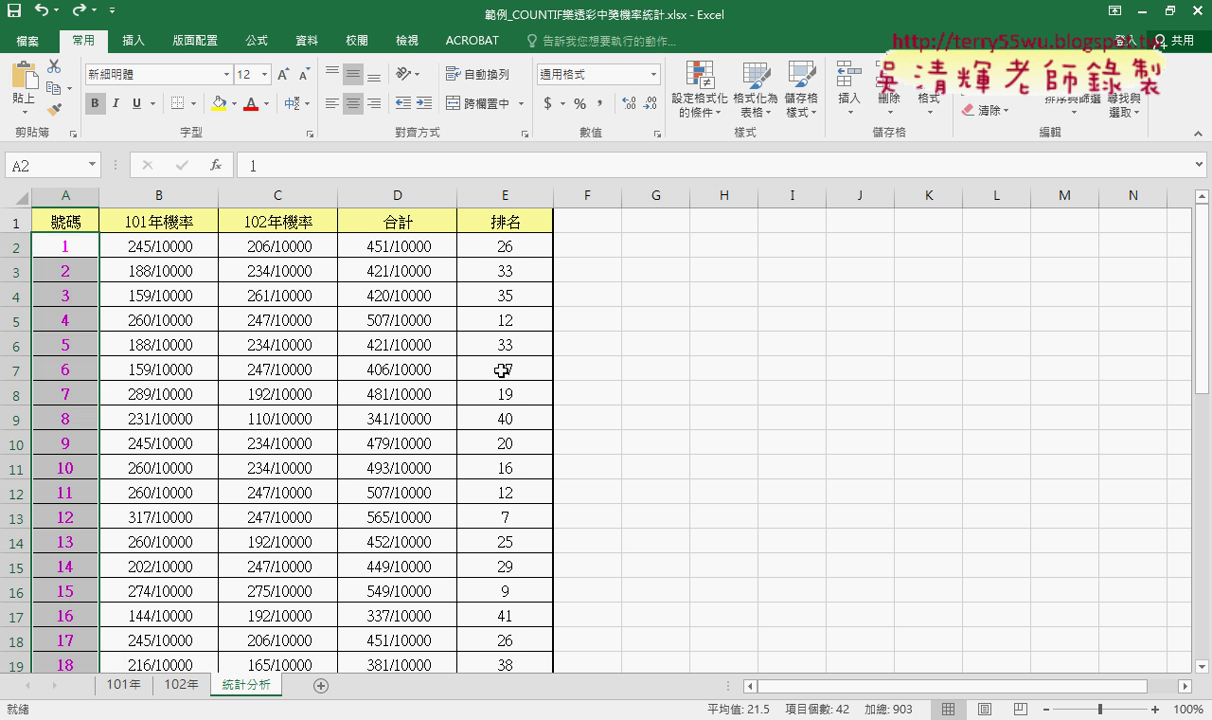
Start a new conditional formatting rule for the selected numbers
click(707, 118)
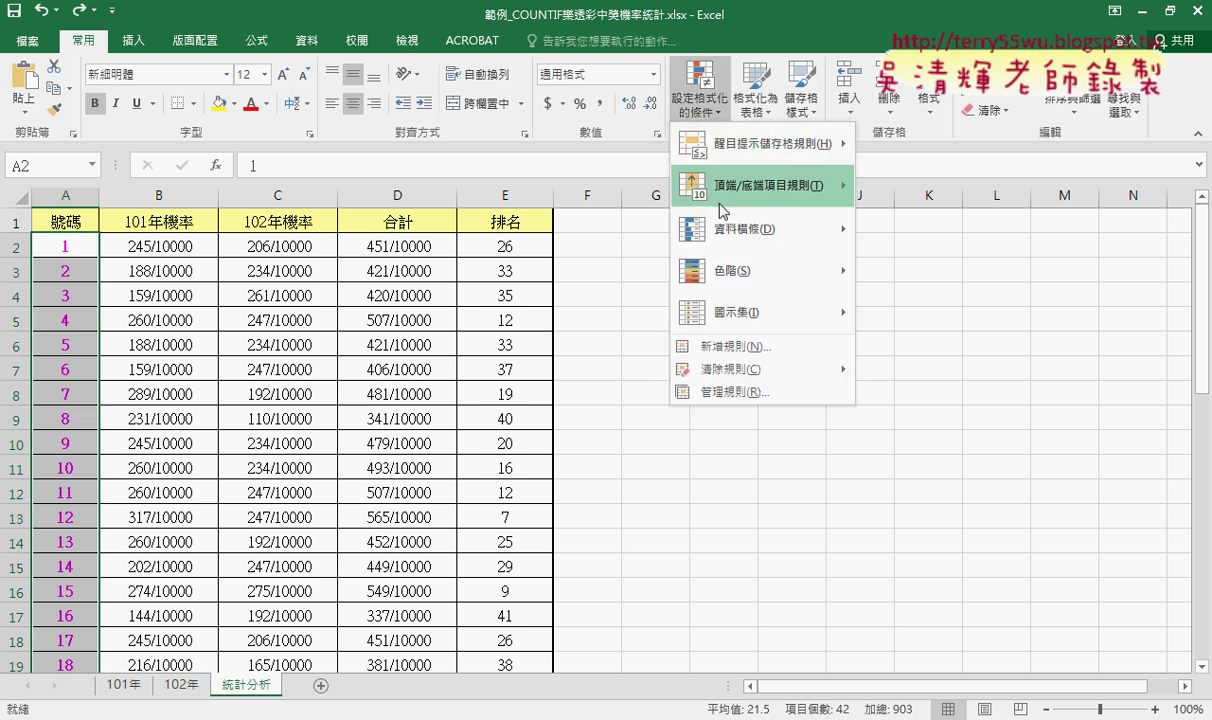
mouse_move(700, 318)
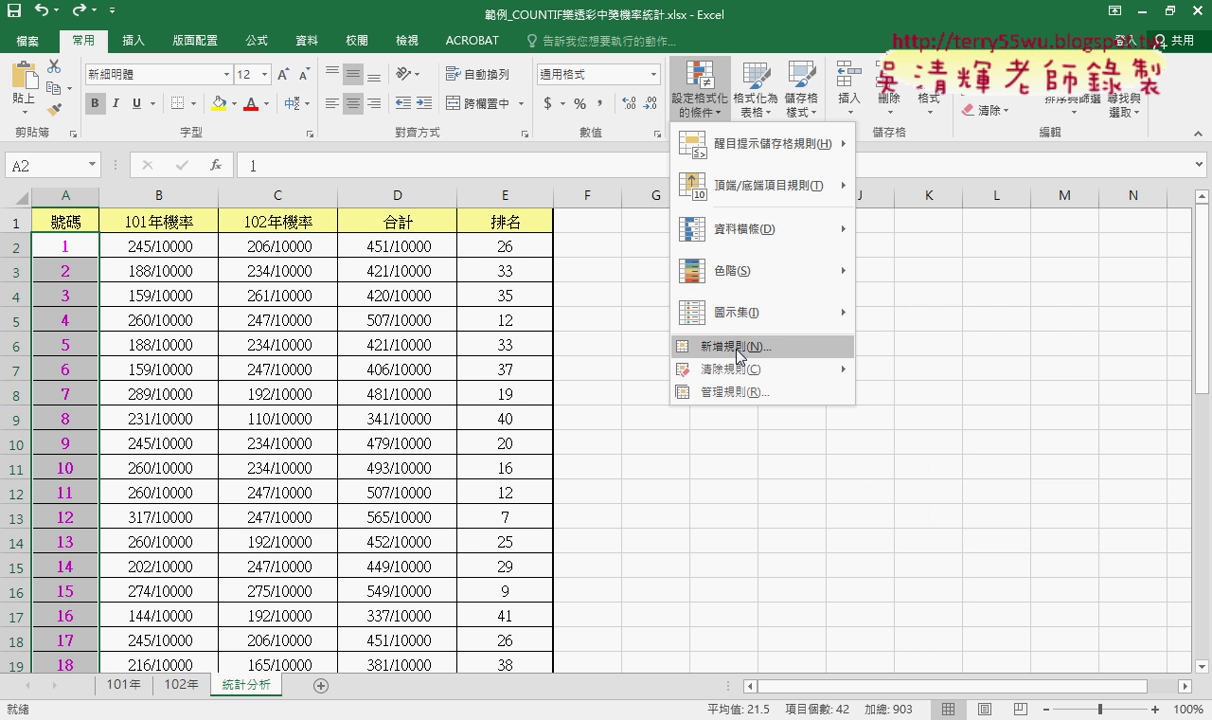
click(737, 349)
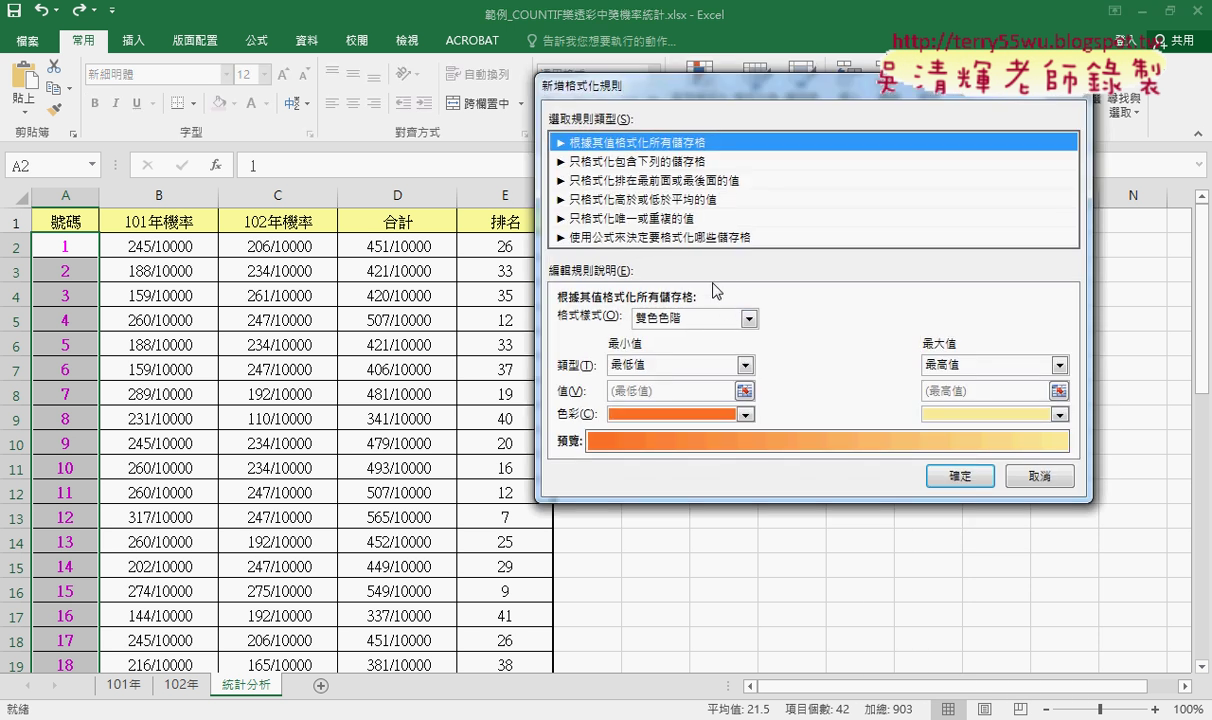
drag(655, 88, 705, 91)
Browse the rule types and choose 'Use a formula to determine which cells to format'
click(664, 163)
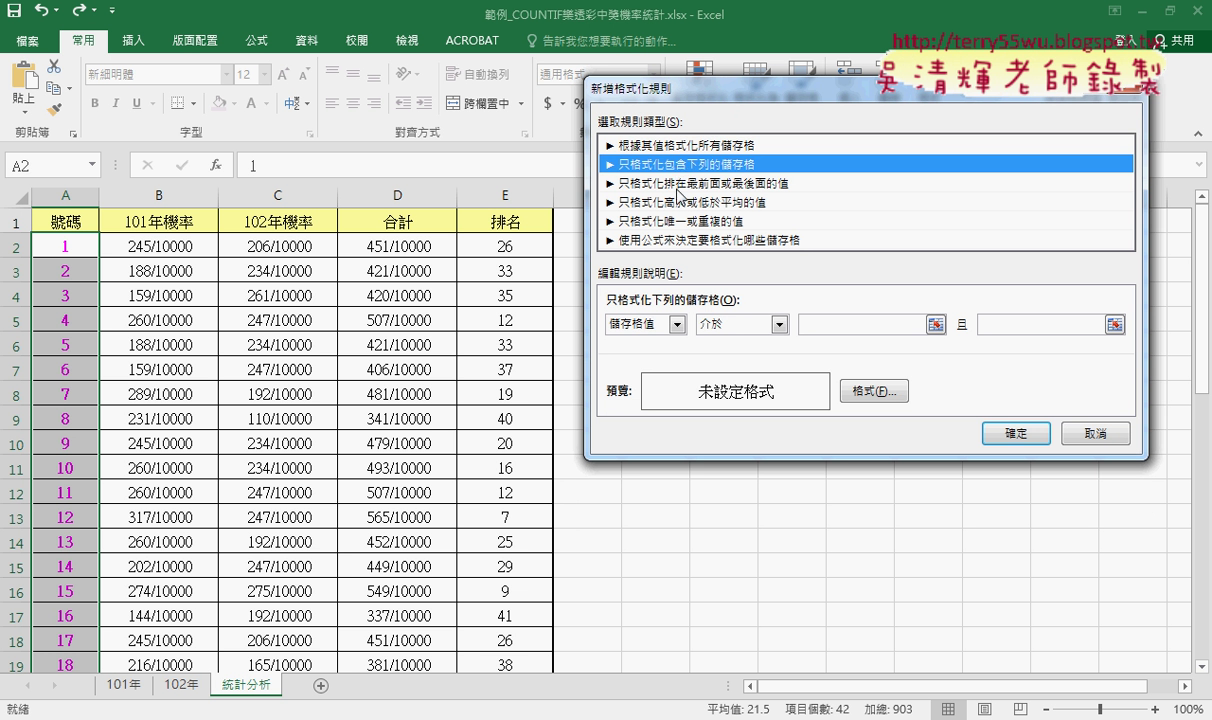
click(679, 183)
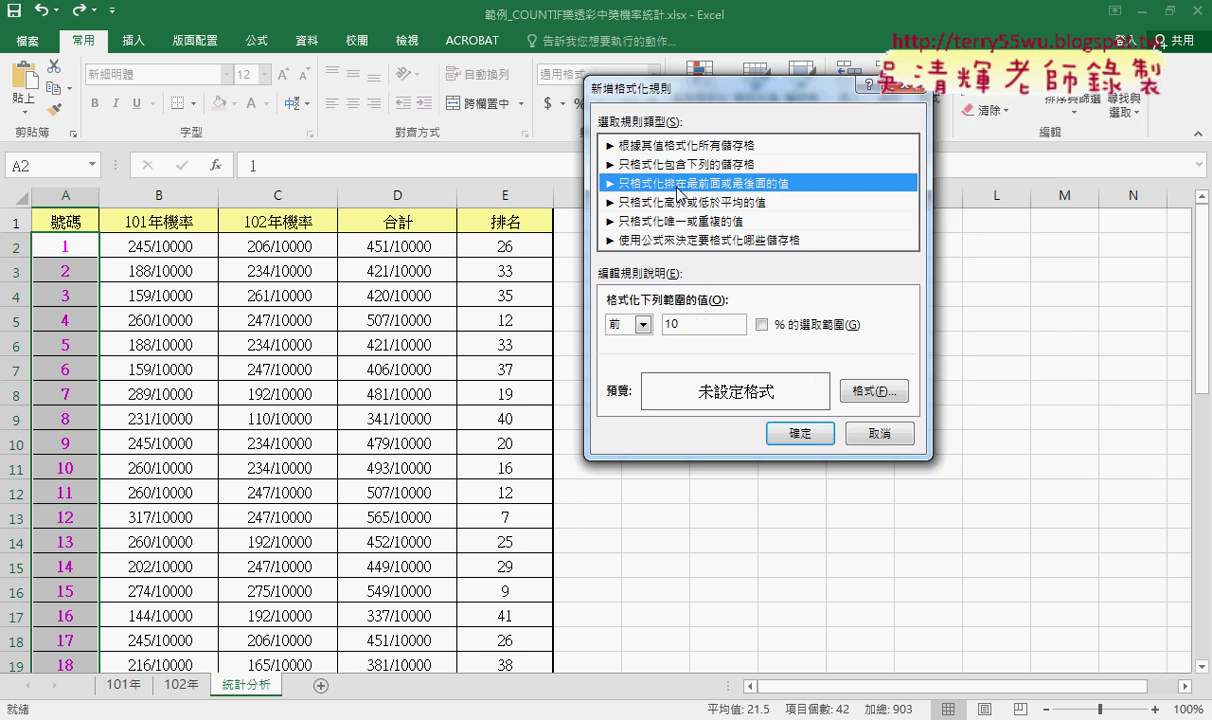
click(646, 202)
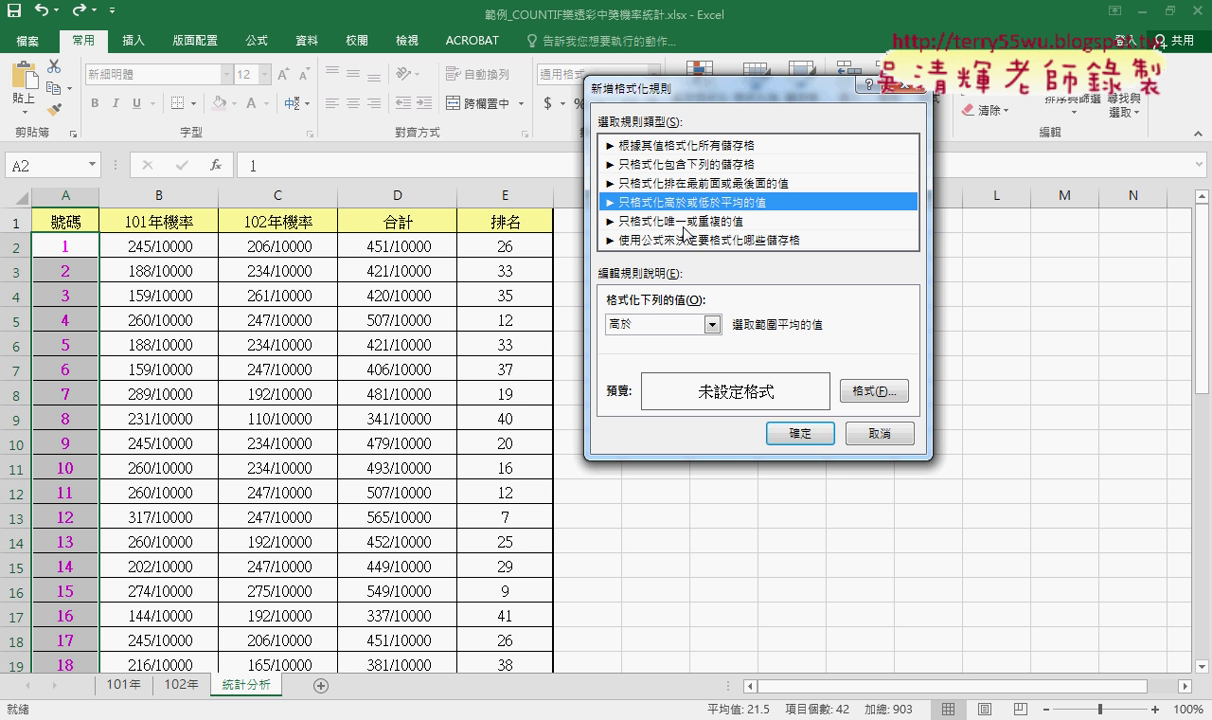
click(648, 221)
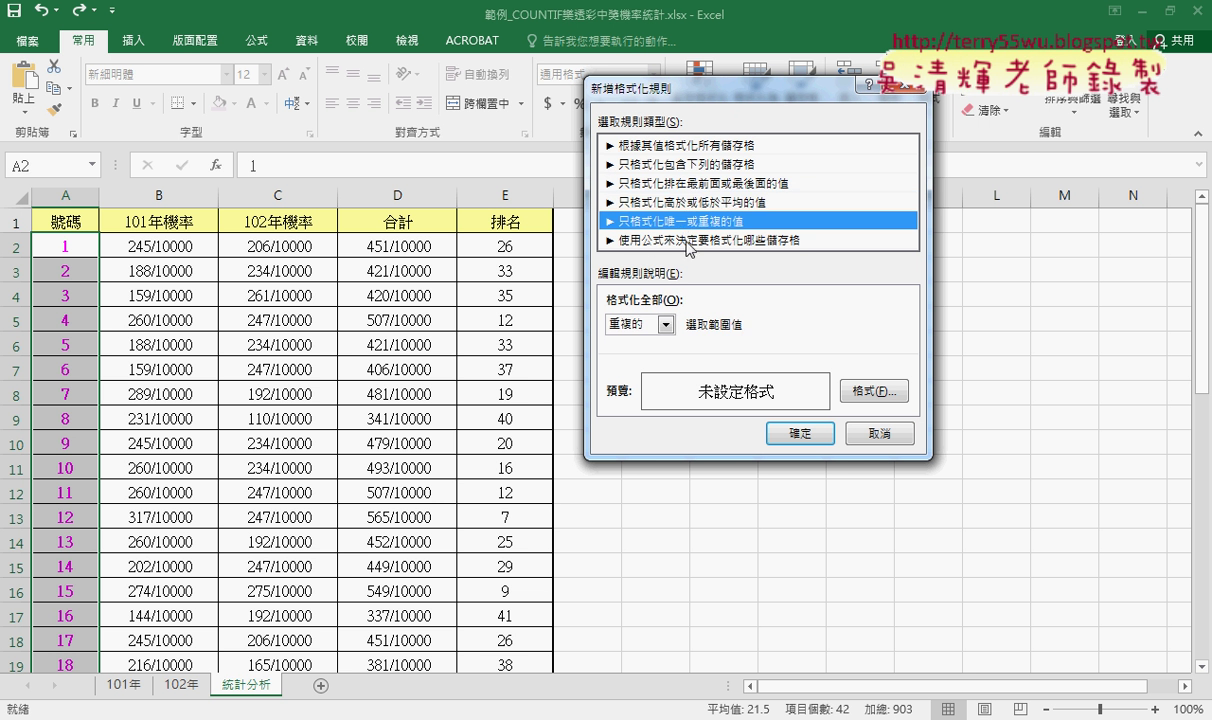
click(666, 240)
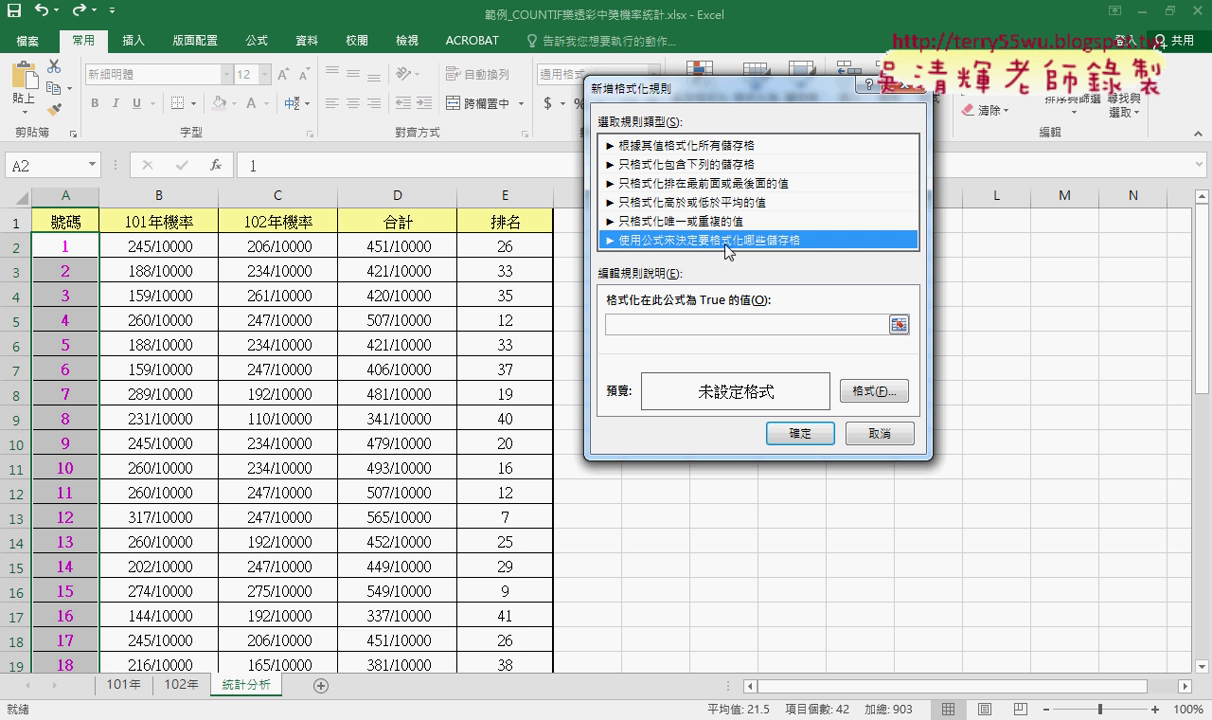
drag(742, 96, 818, 107)
click(683, 325)
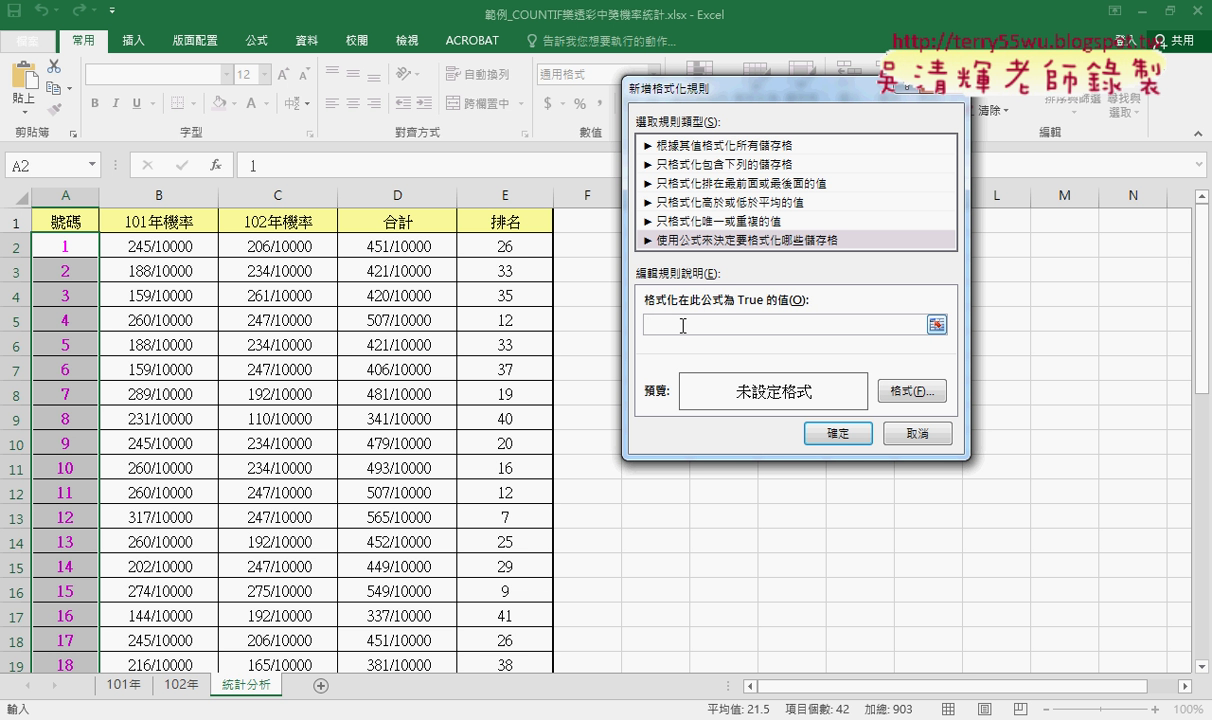
Make the rule formula read =E2, referencing the first number's rank cell
text(=)
mouse_move(82, 257)
mouse_down()
mouse_move(52, 259)
mouse_move(80, 258)
mouse_up()
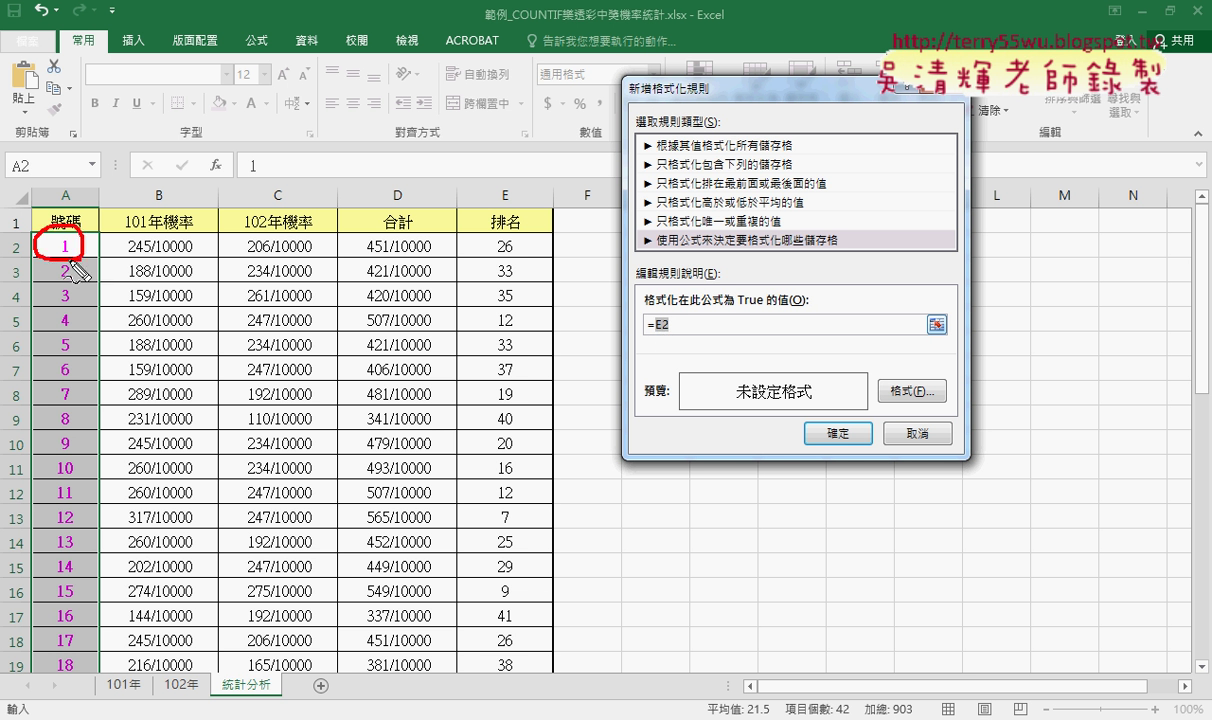
drag(537, 234, 531, 318)
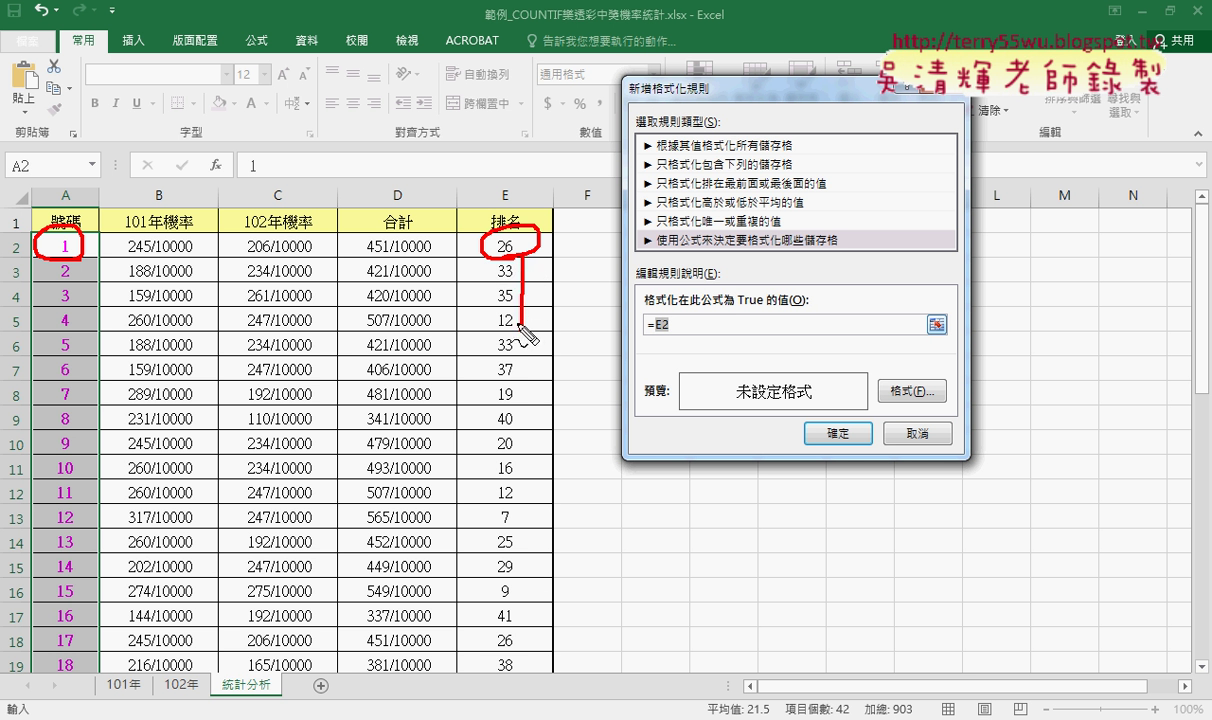
drag(77, 262, 101, 327)
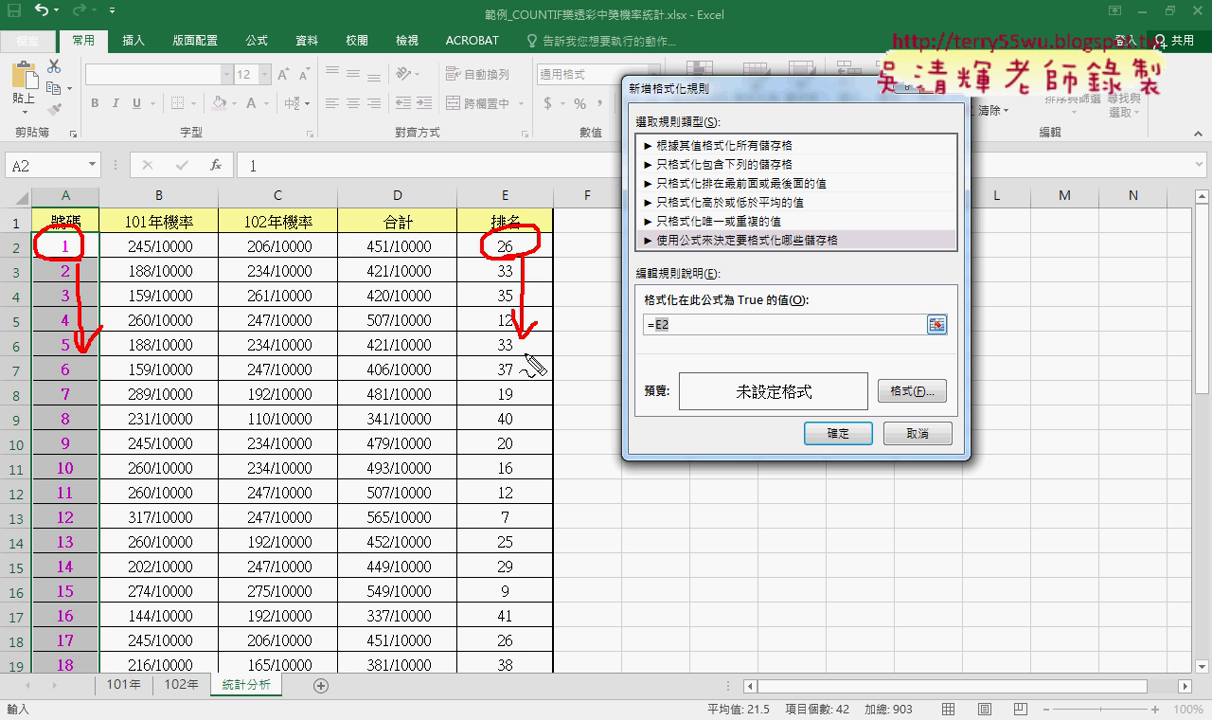
drag(666, 334, 650, 334)
key(Escape)
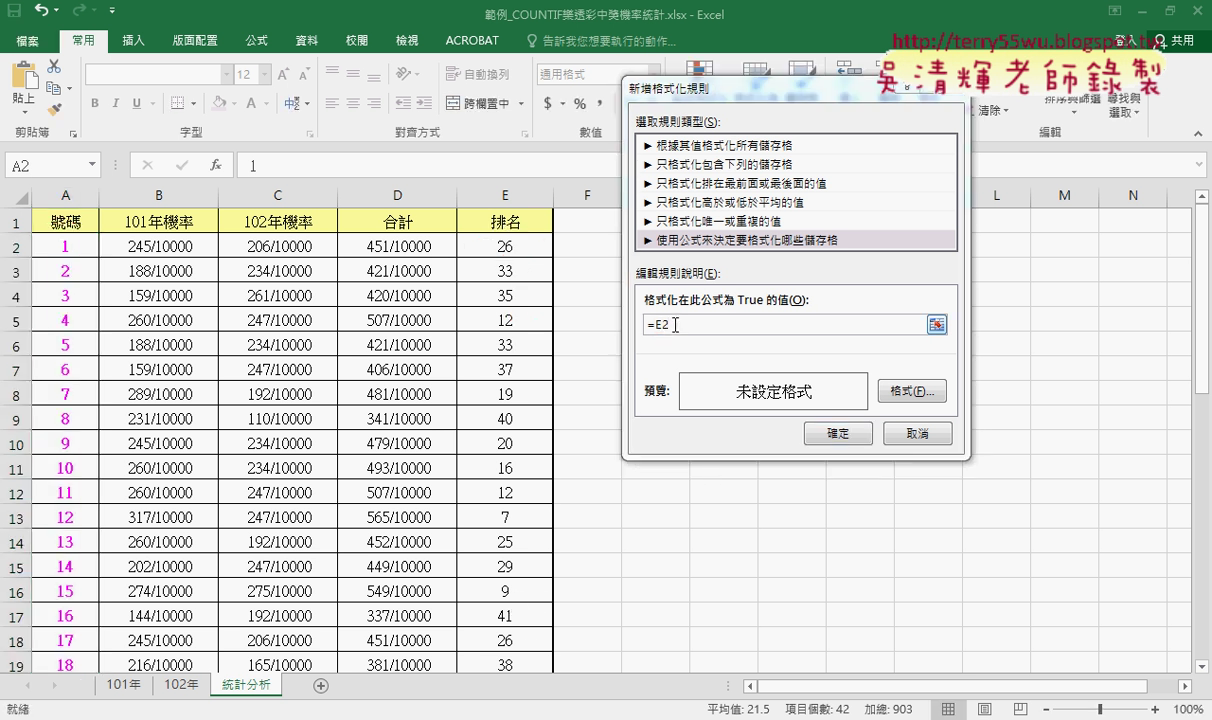
Edit the rule formula so it reads =E2<=7
click(660, 324)
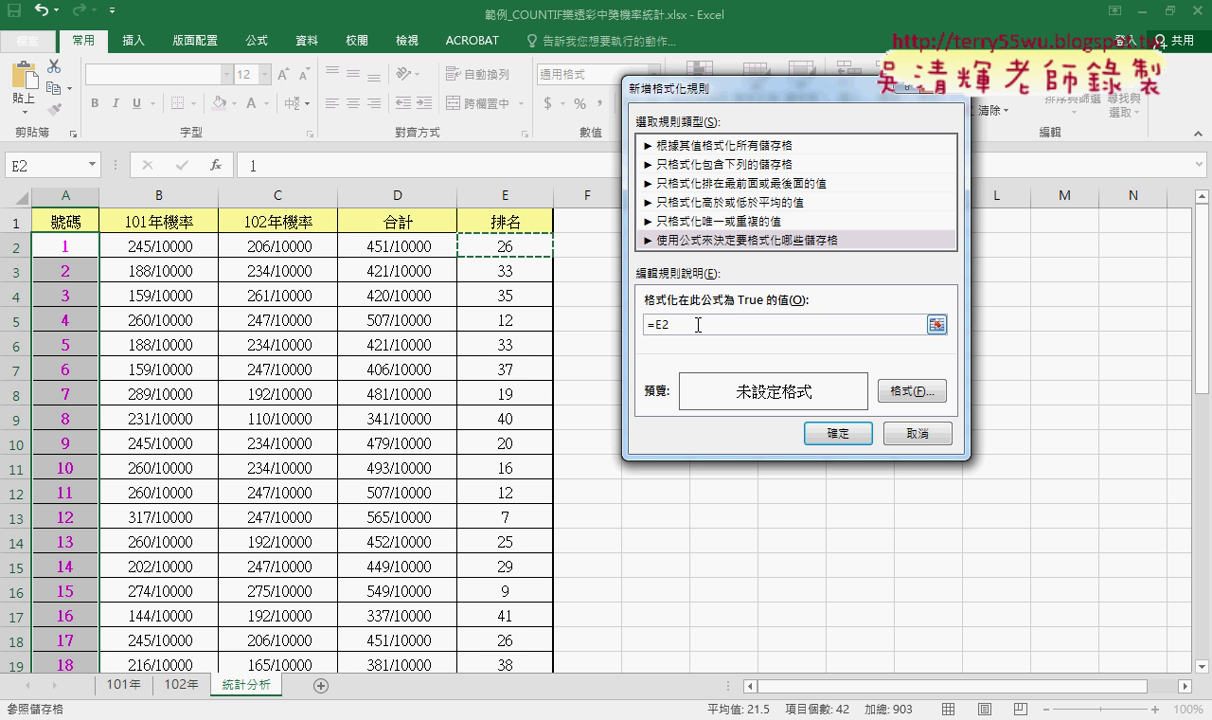
text(<=7)
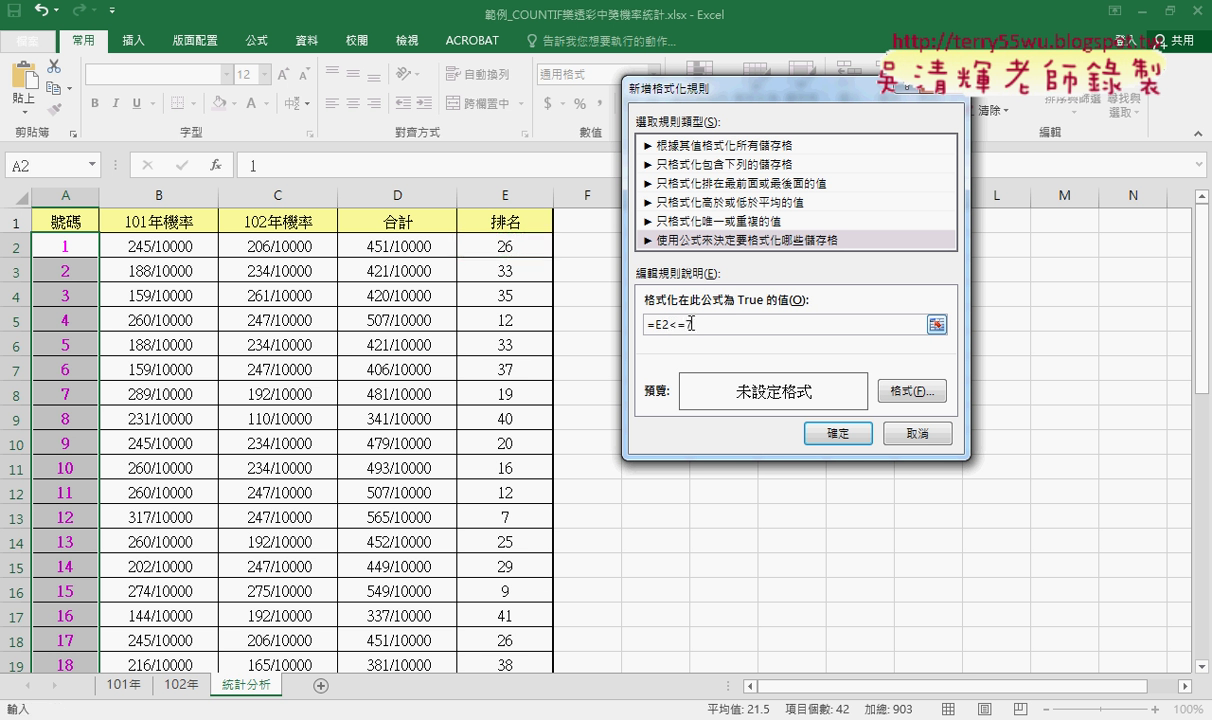
double_click(712, 322)
click(640, 324)
key(Delete)
text(=)
drag(657, 321, 674, 324)
Give the =E2<=7 rule a yellow fill format
click(921, 394)
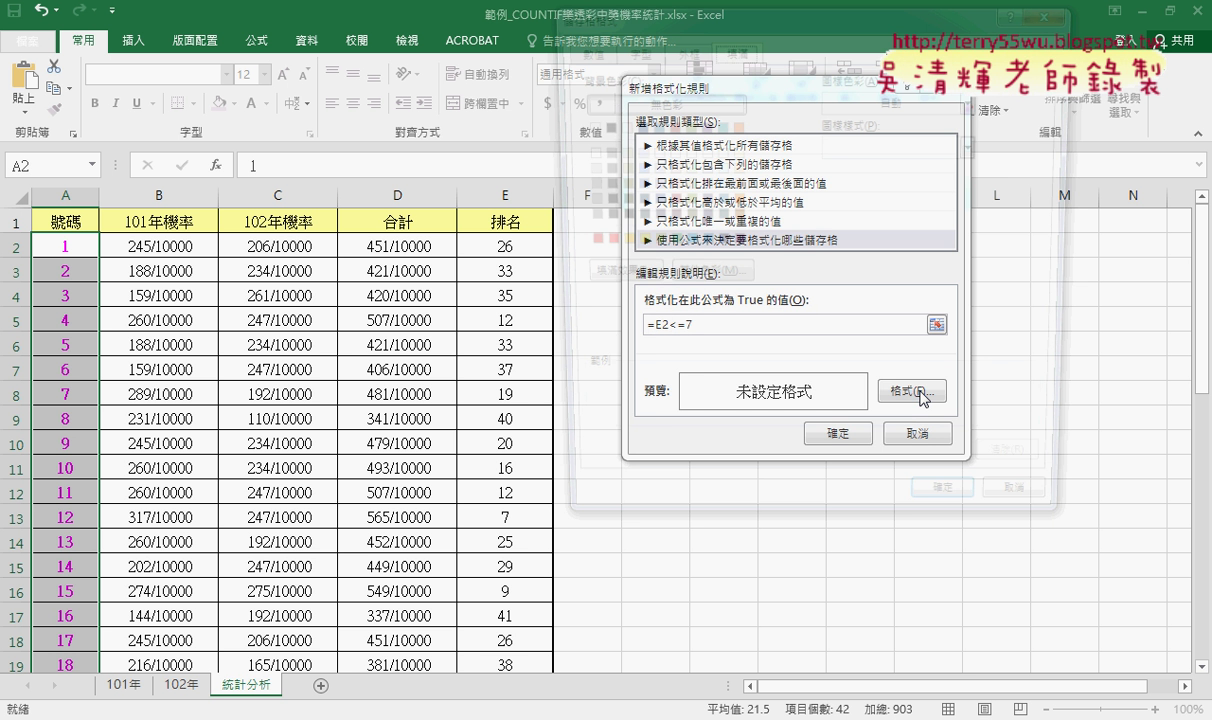
click(631, 242)
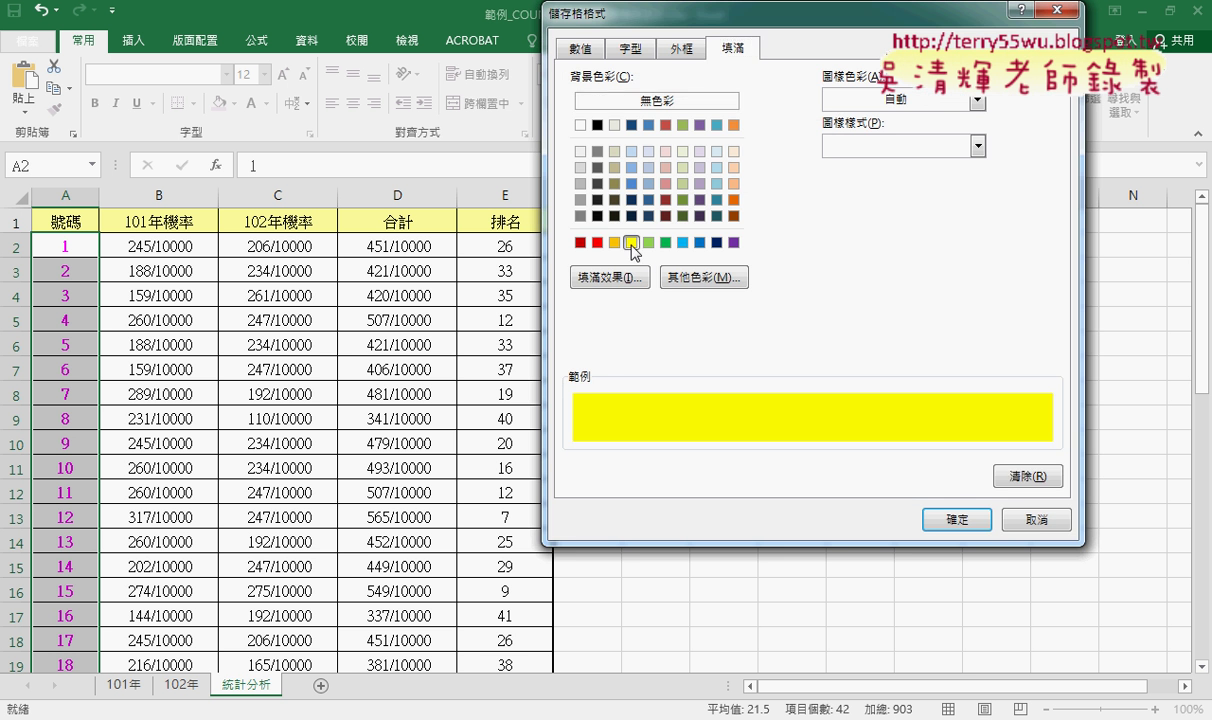
click(932, 521)
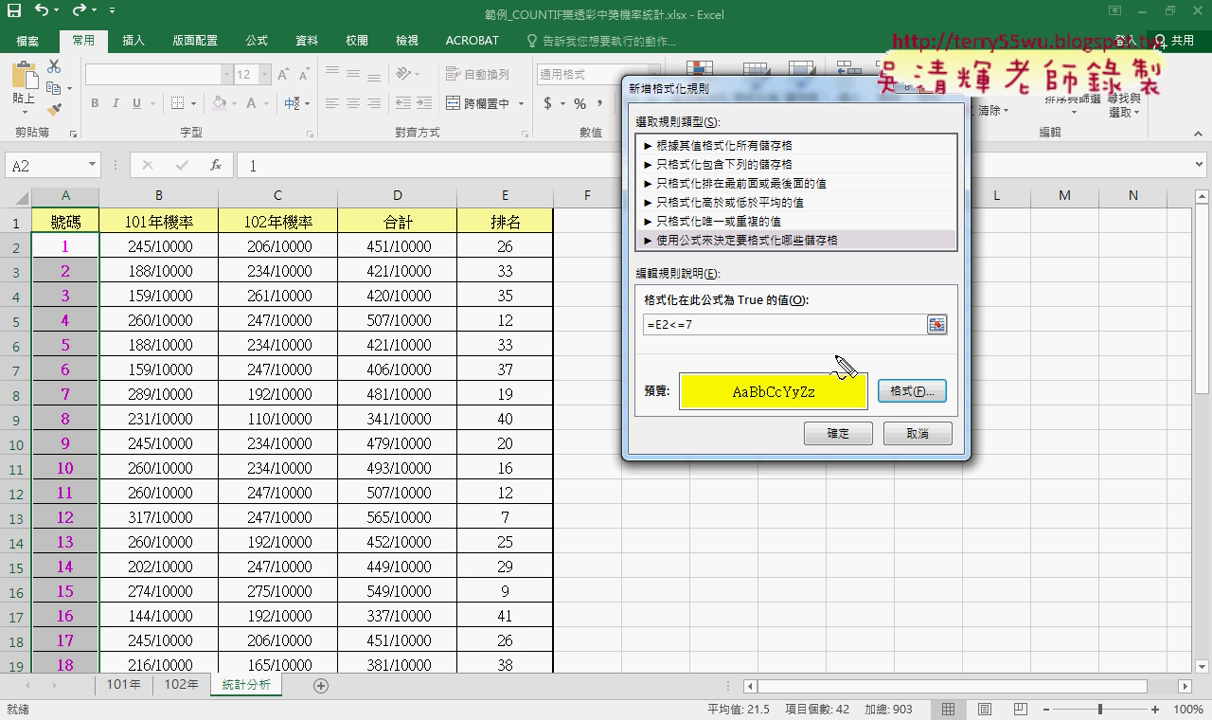
Draw annotations over the sheet and rule dialog, then clear them
mouse_move(143, 155)
mouse_down()
mouse_move(71, 228)
mouse_move(80, 215)
mouse_up()
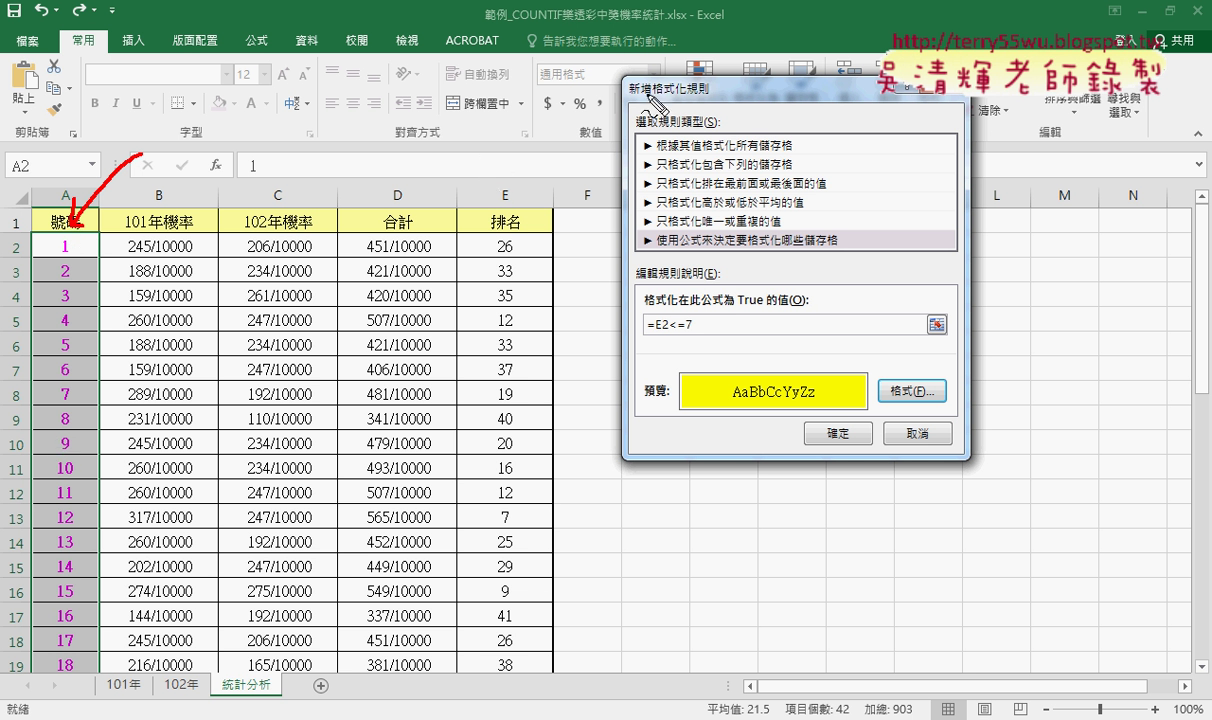
mouse_move(838, 254)
mouse_down()
mouse_move(618, 244)
mouse_move(828, 233)
mouse_up()
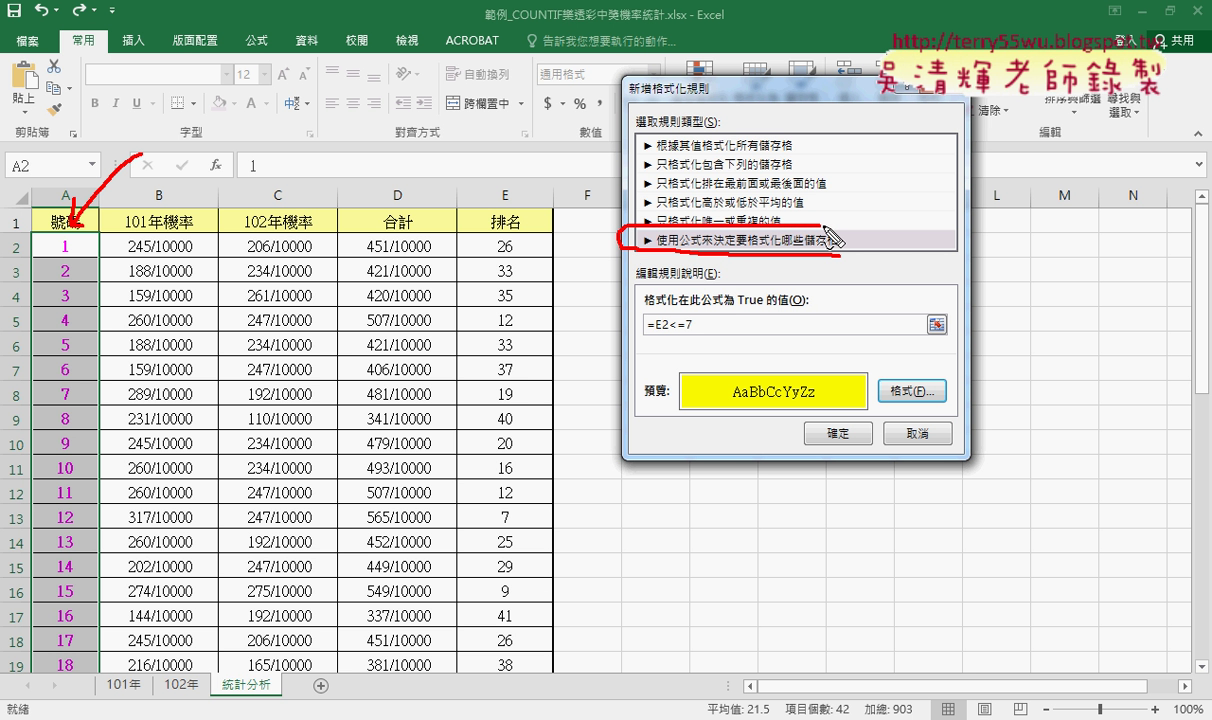
drag(697, 331, 648, 337)
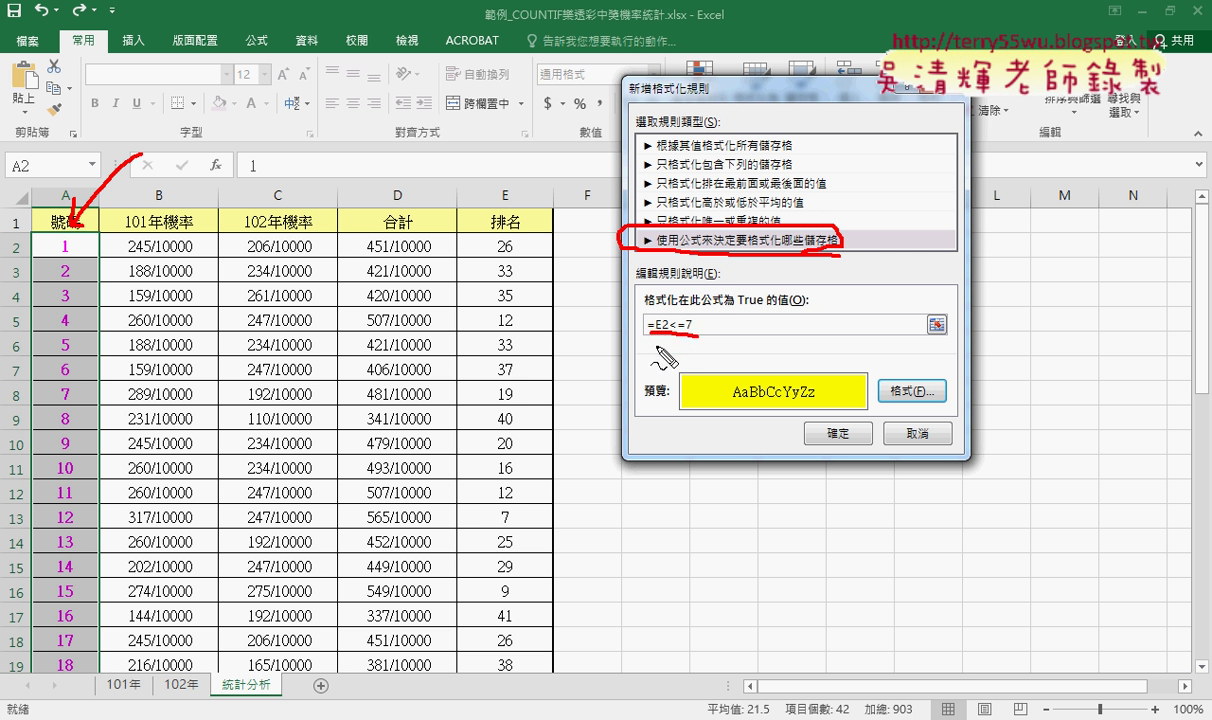
mouse_move(512, 232)
mouse_down()
mouse_move(478, 252)
mouse_move(502, 229)
mouse_move(518, 336)
mouse_move(538, 322)
mouse_up()
key(Escape)
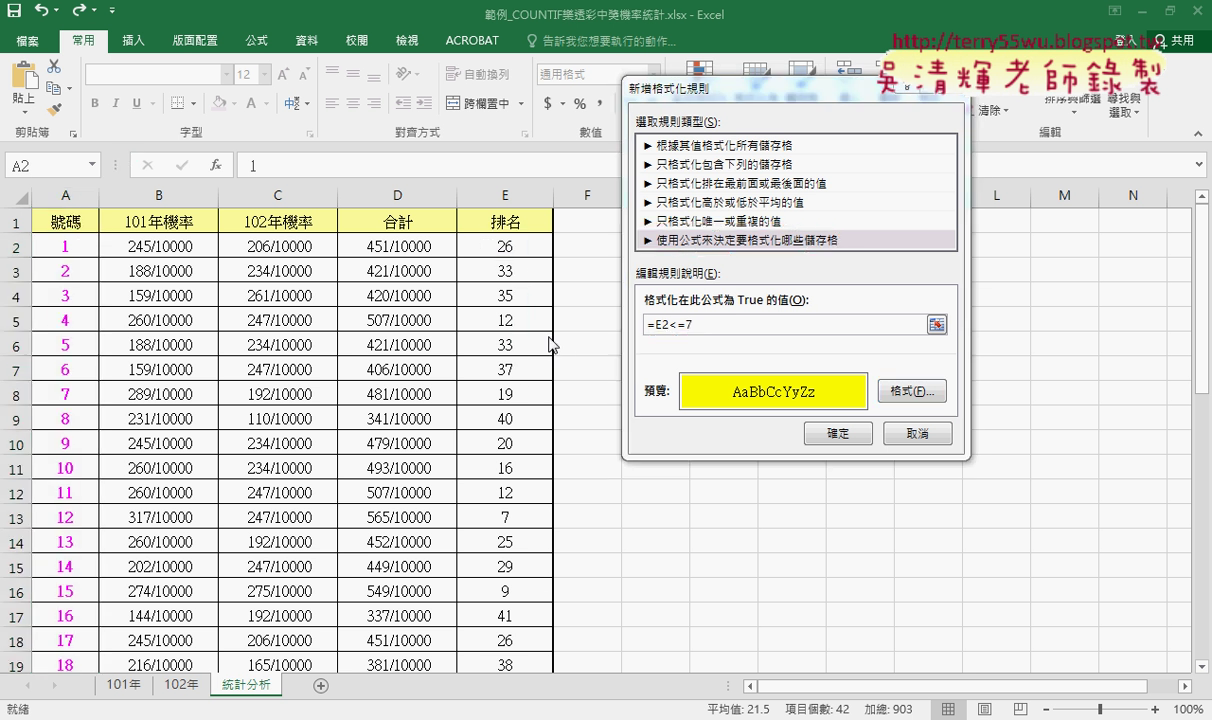
Apply the =E2<=7 rule and inspect the highlighted number in A13 against its rank in E13
click(828, 437)
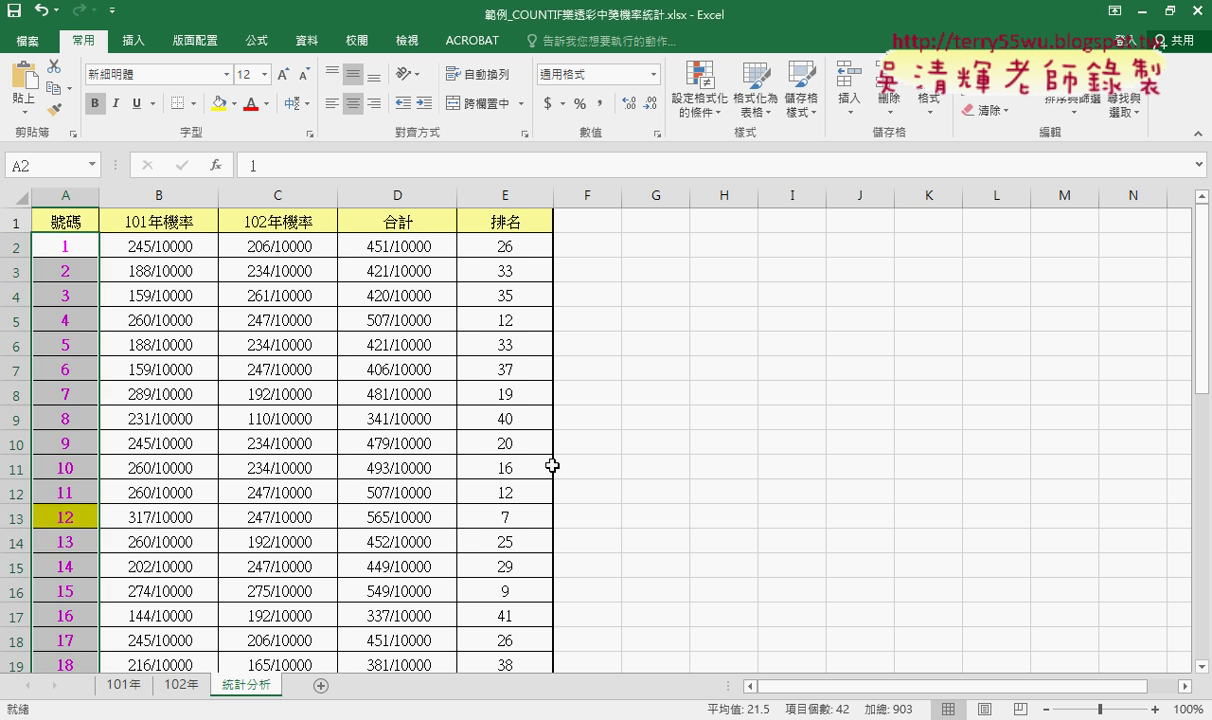
scroll(552, 465, down, 4)
scroll(460, 455, down, 2)
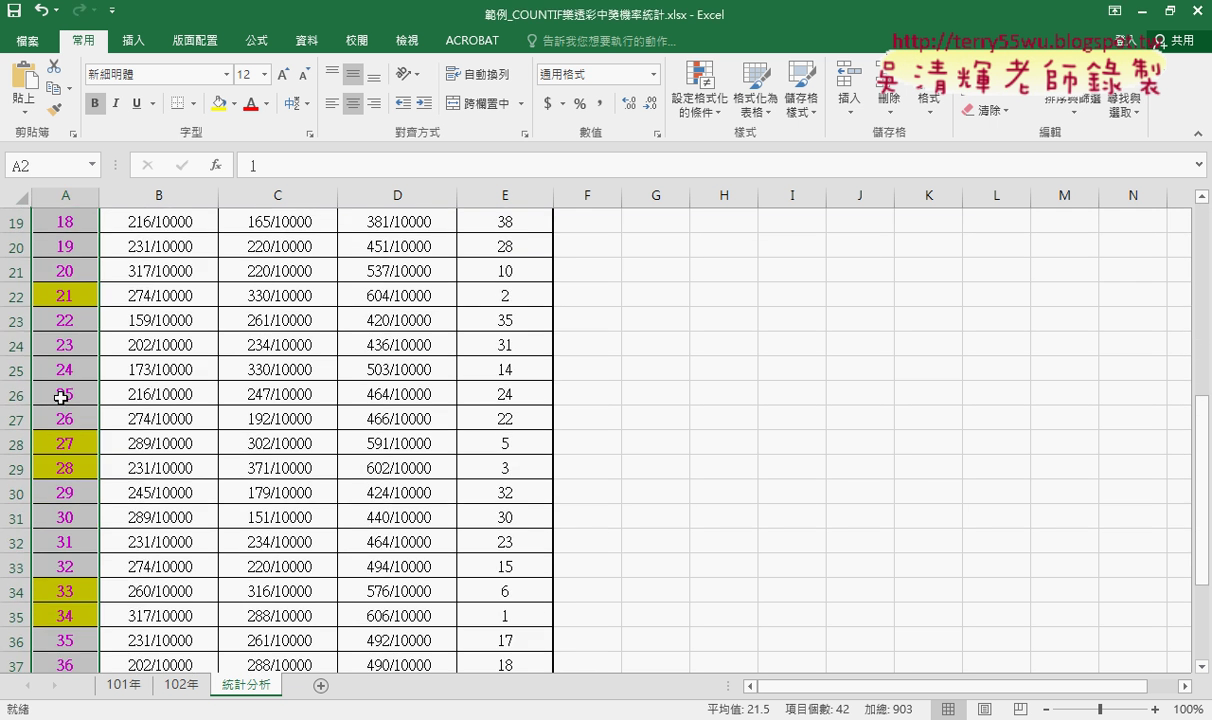
scroll(62, 468, up, 5)
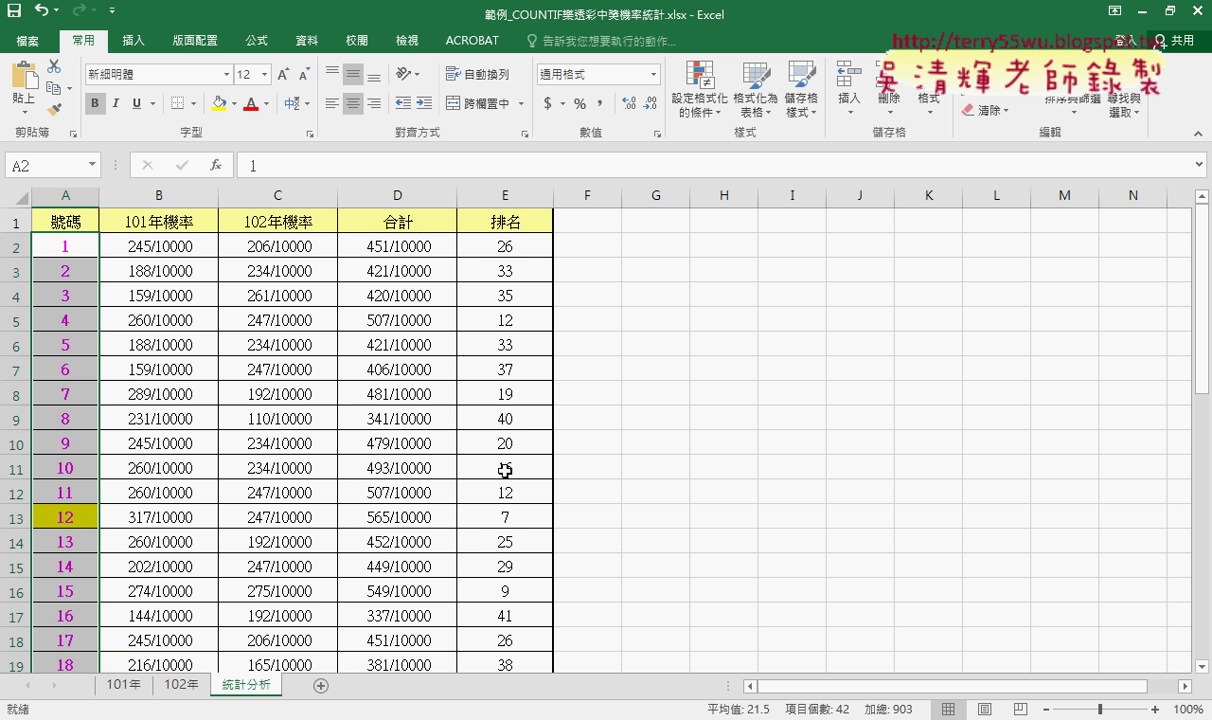
click(505, 517)
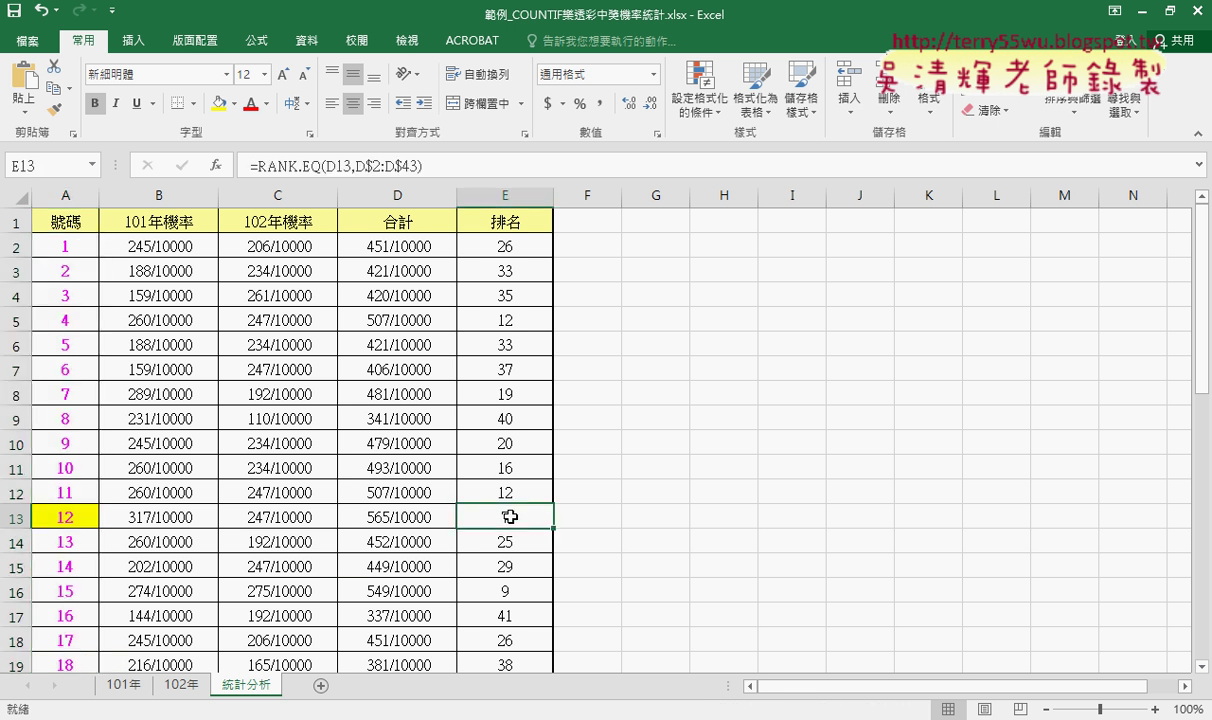
click(72, 515)
click(530, 512)
scroll(431, 492, down, 2)
scroll(431, 492, down, 1)
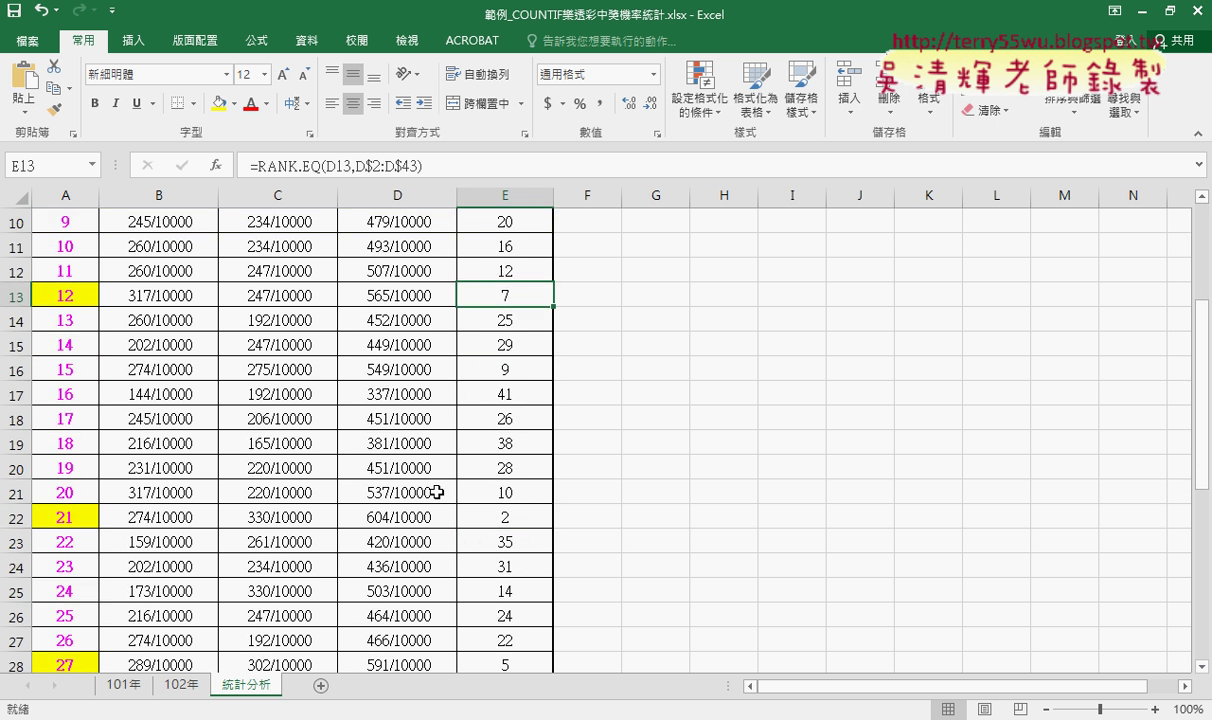
scroll(437, 492, down, 1)
scroll(437, 492, up, 1)
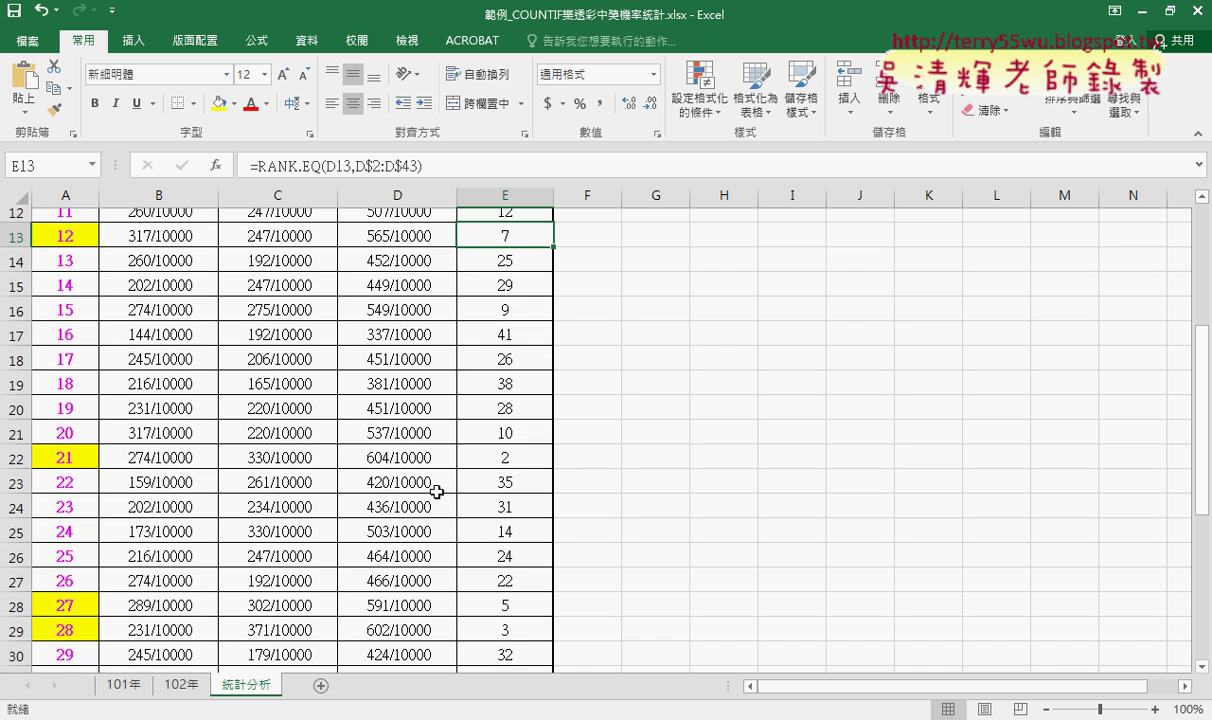
scroll(437, 492, up, 2)
Undo the yellow highlighting twice and reselect the number cells A2:A43
key(ctrl+z)
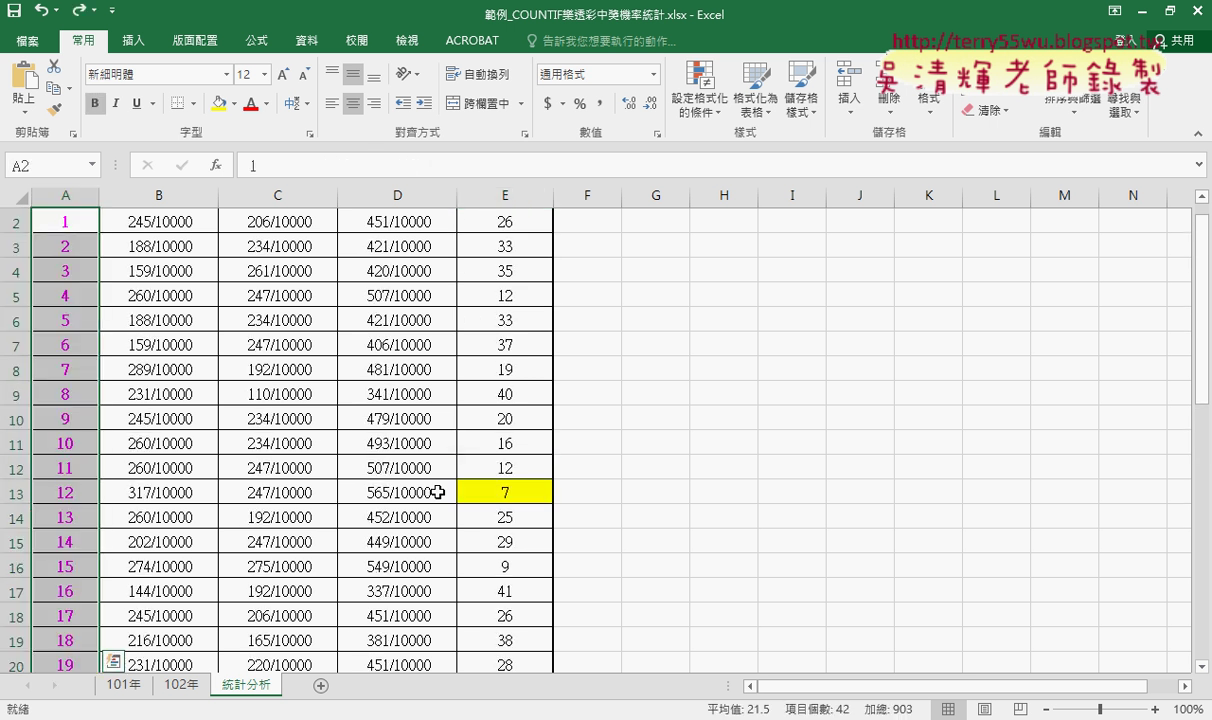
key(ctrl+z)
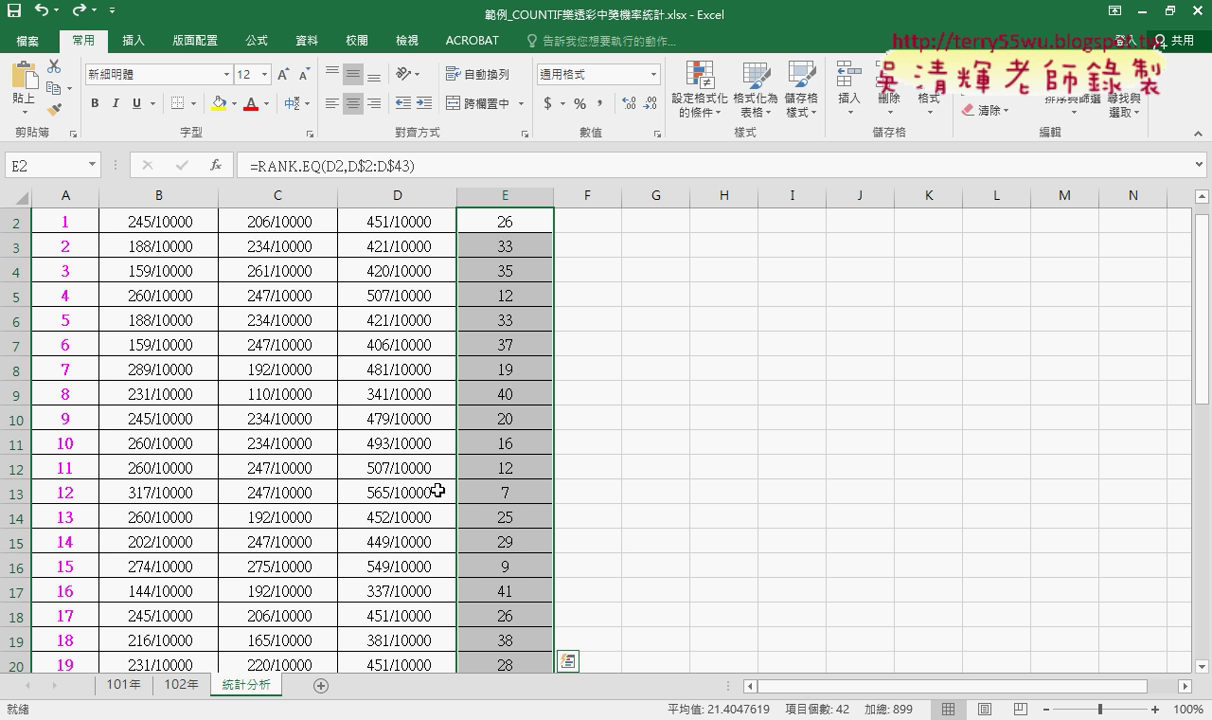
scroll(150, 330, up, 1)
click(72, 248)
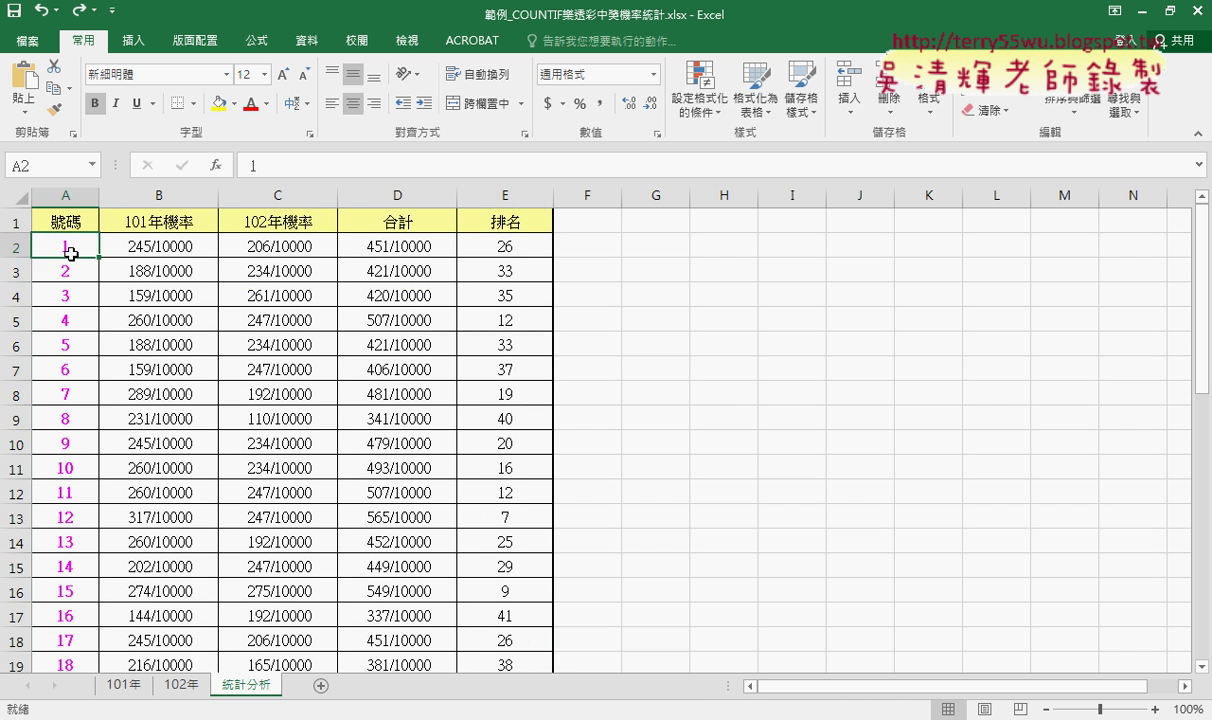
key(ctrl+shift+Down)
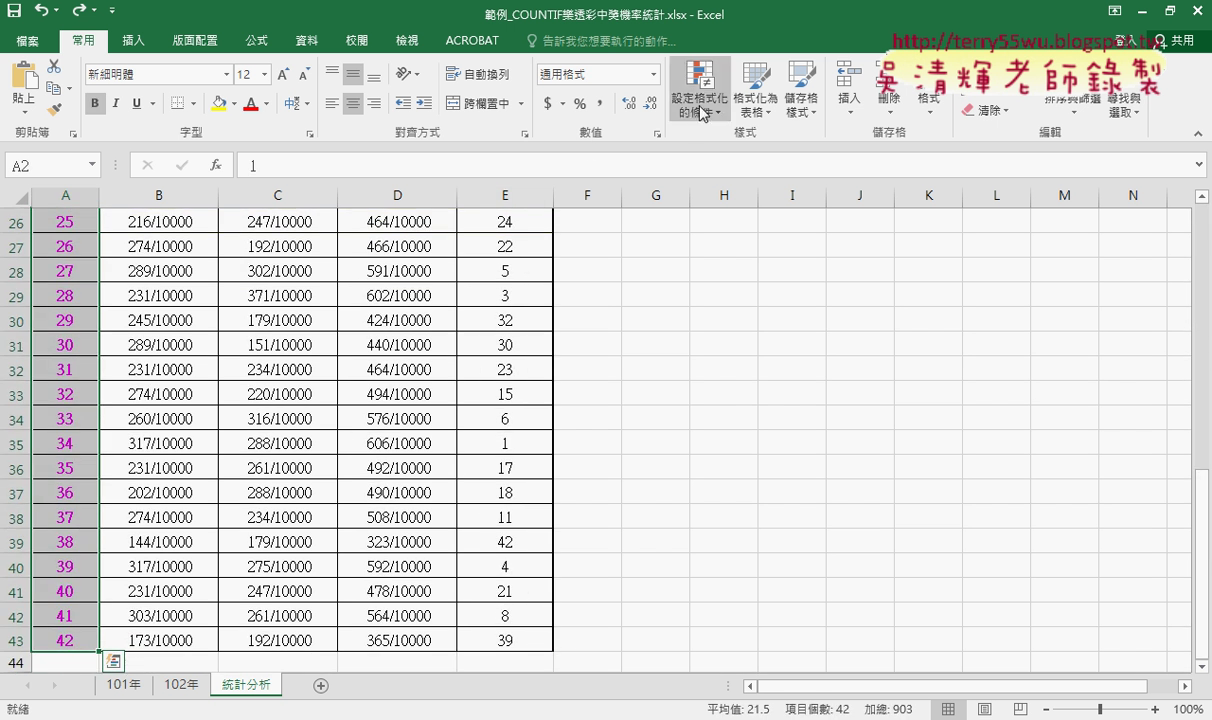
Start a new formula-based conditional formatting rule with the formula =E2<=7
click(703, 113)
click(720, 330)
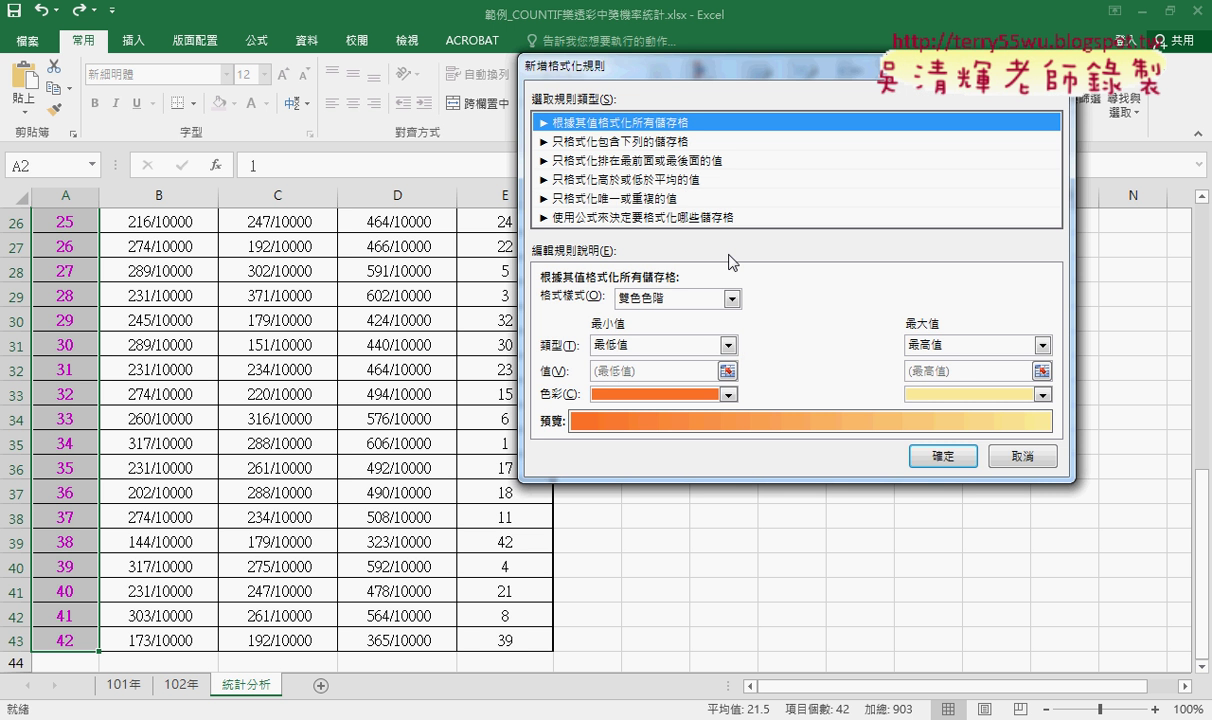
click(659, 215)
click(645, 300)
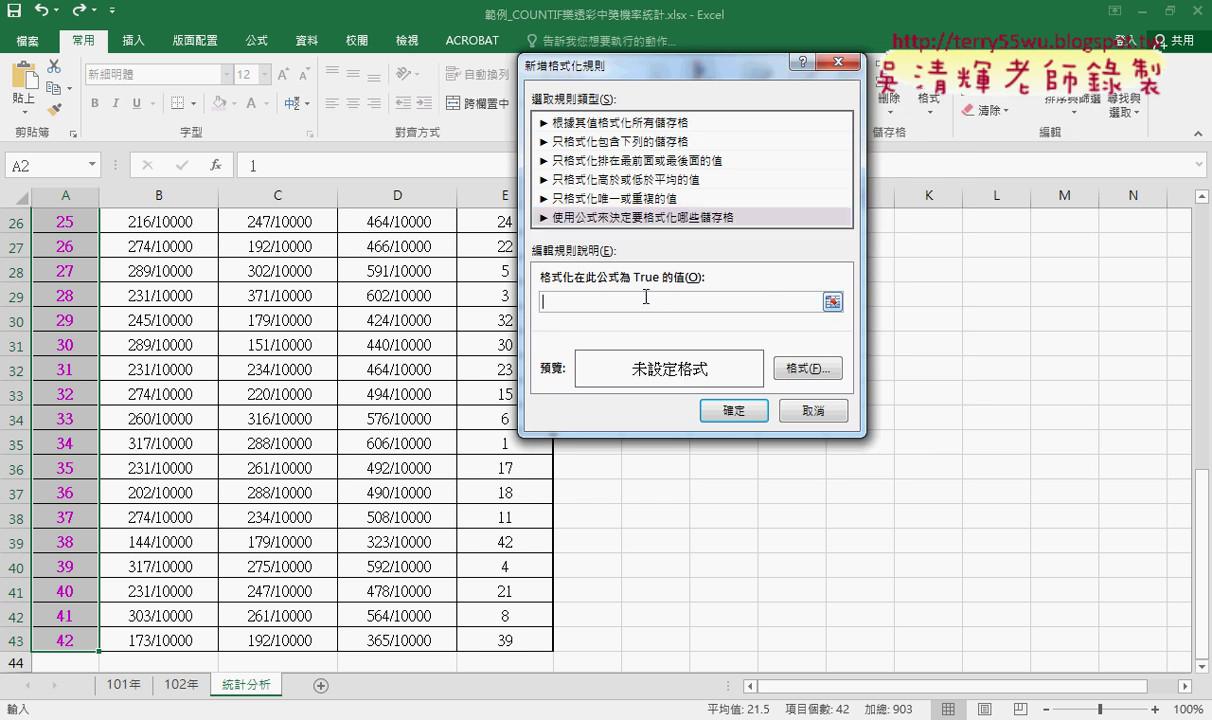
text(=)
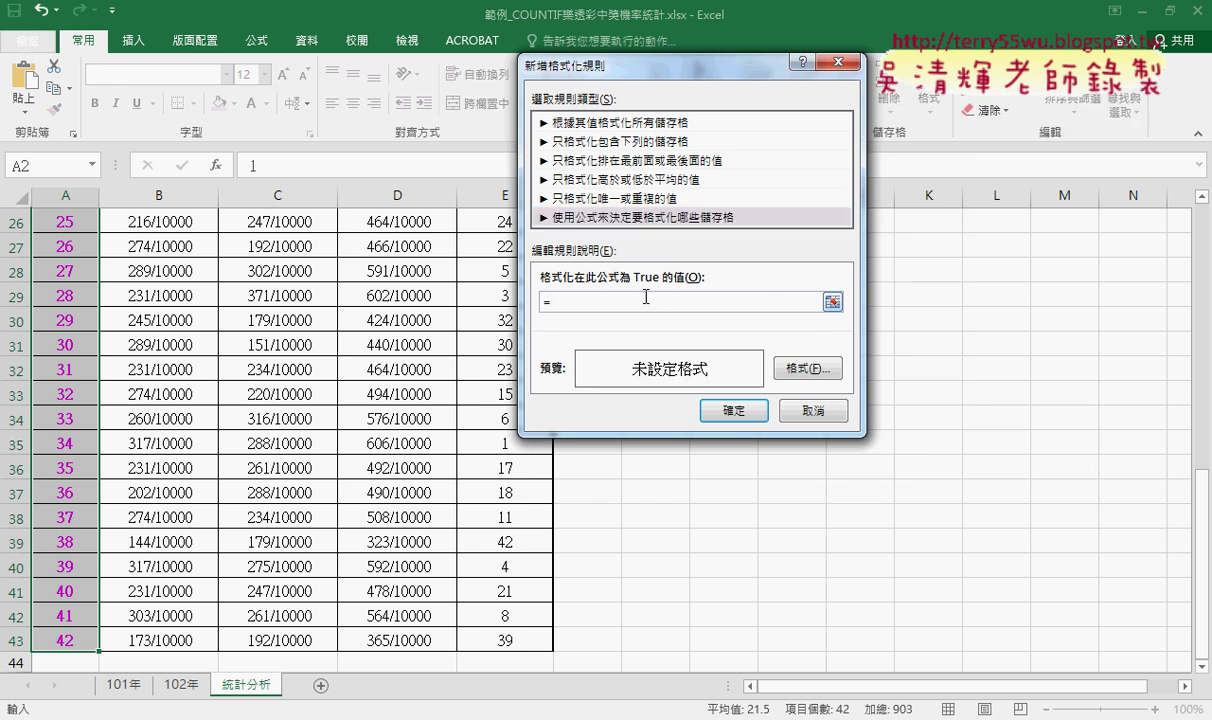
text(E2)
drag(677, 62, 788, 107)
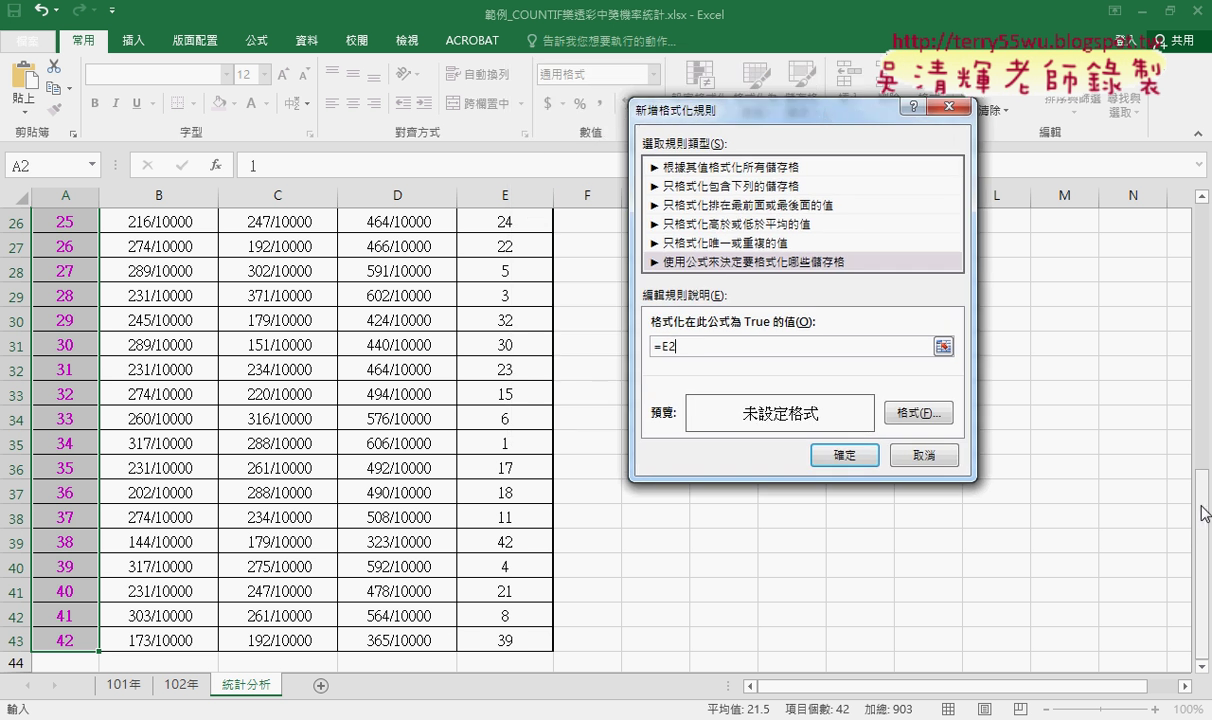
drag(1205, 513, 1205, 250)
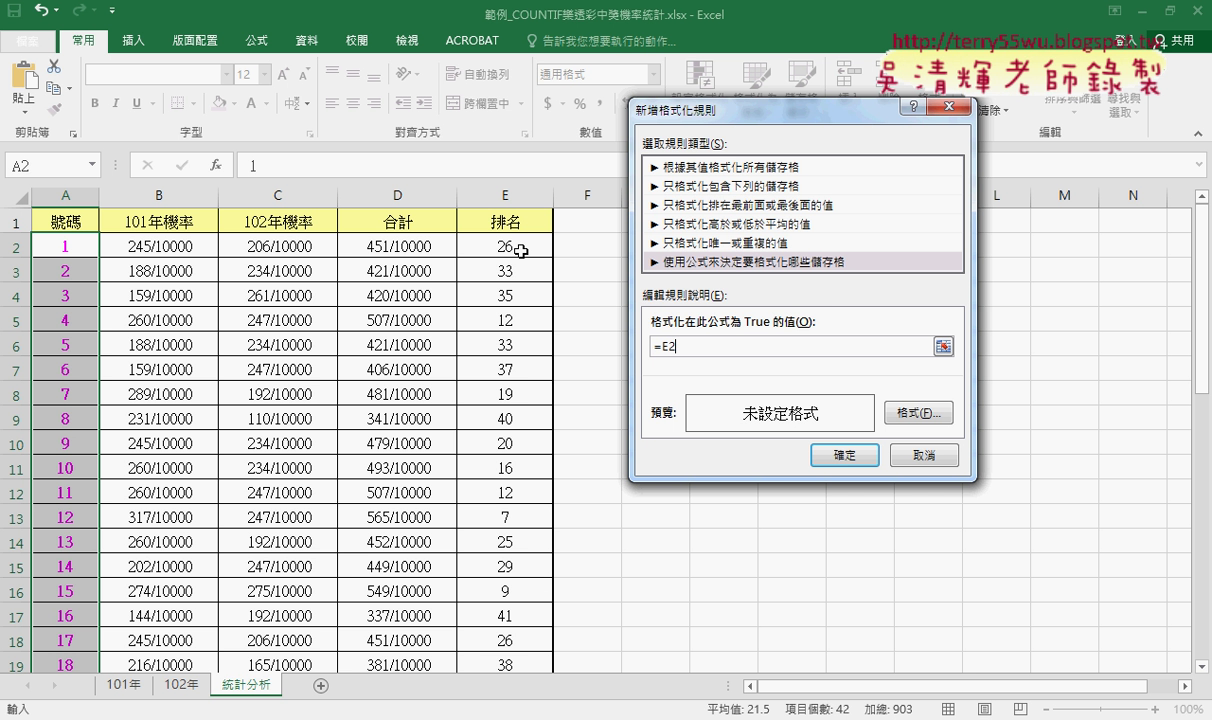
text(<=7)
Give the =E2<=7 rule a yellow fill and apply it to column A
click(933, 414)
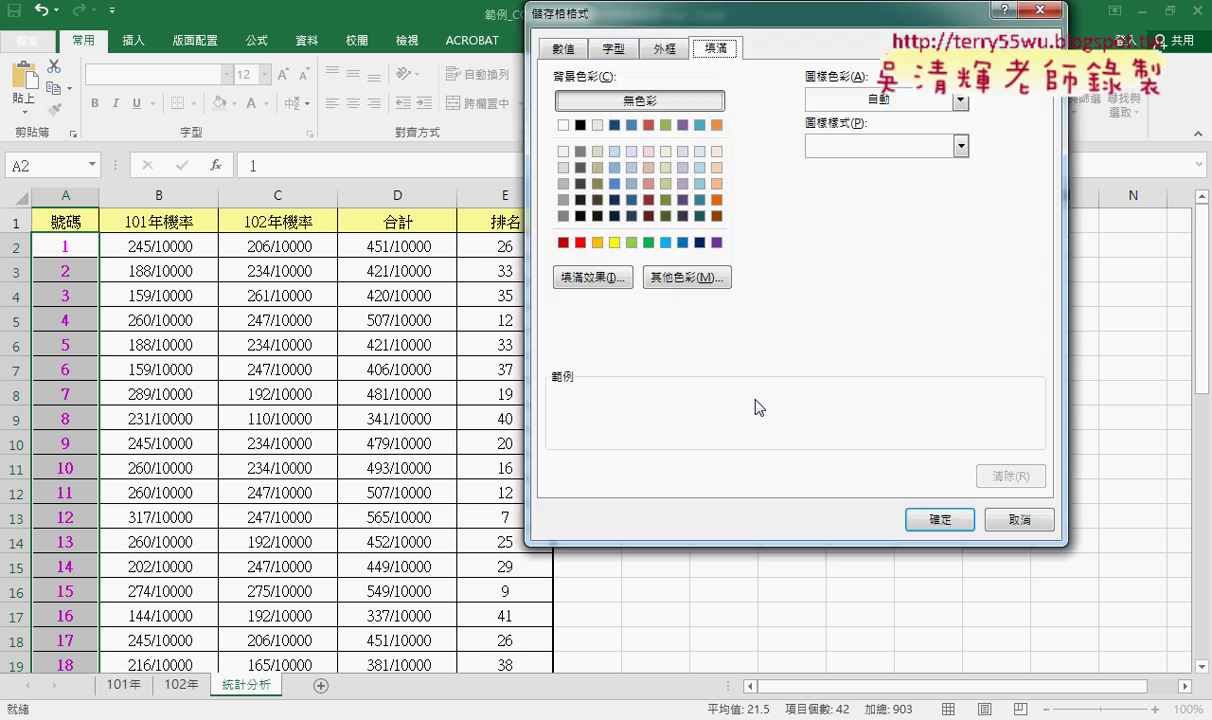
click(614, 242)
click(921, 520)
click(852, 450)
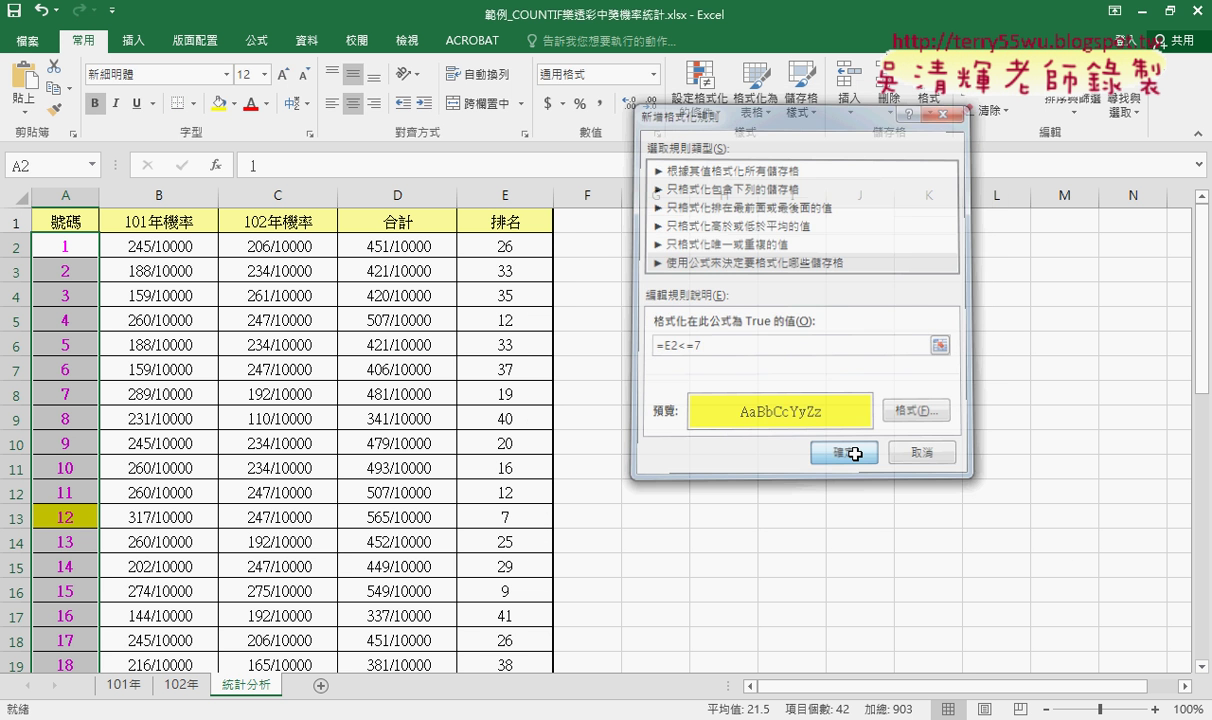